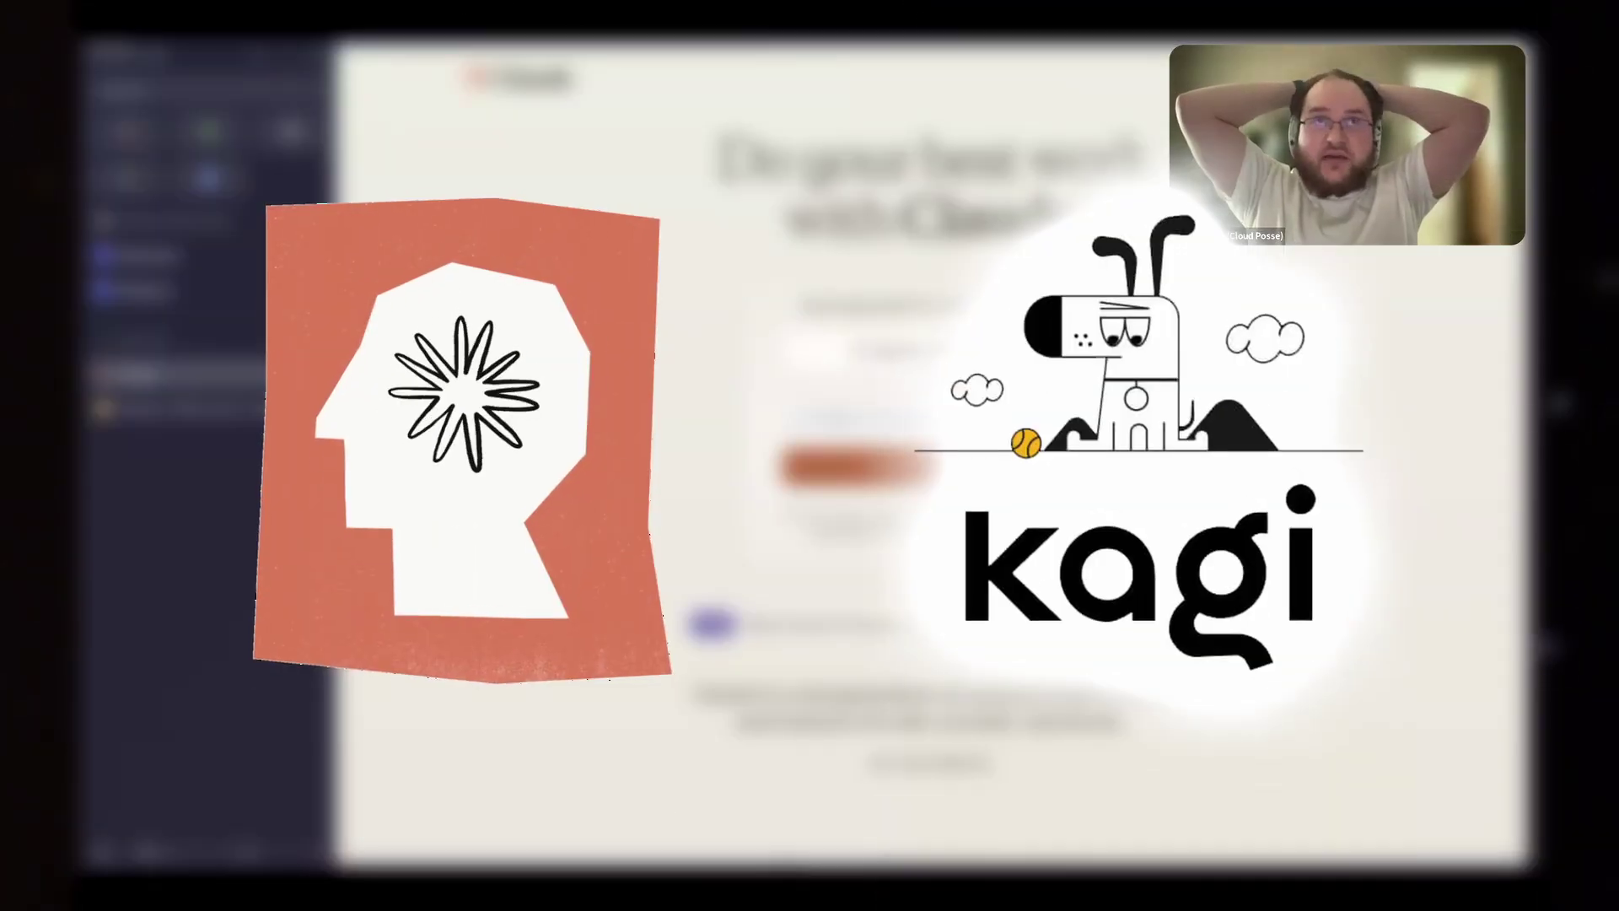
- Expand the Claude.ai FAQ answers on what Claude is, what to use it for, and cost
scroll(927, 456, "down", 5)
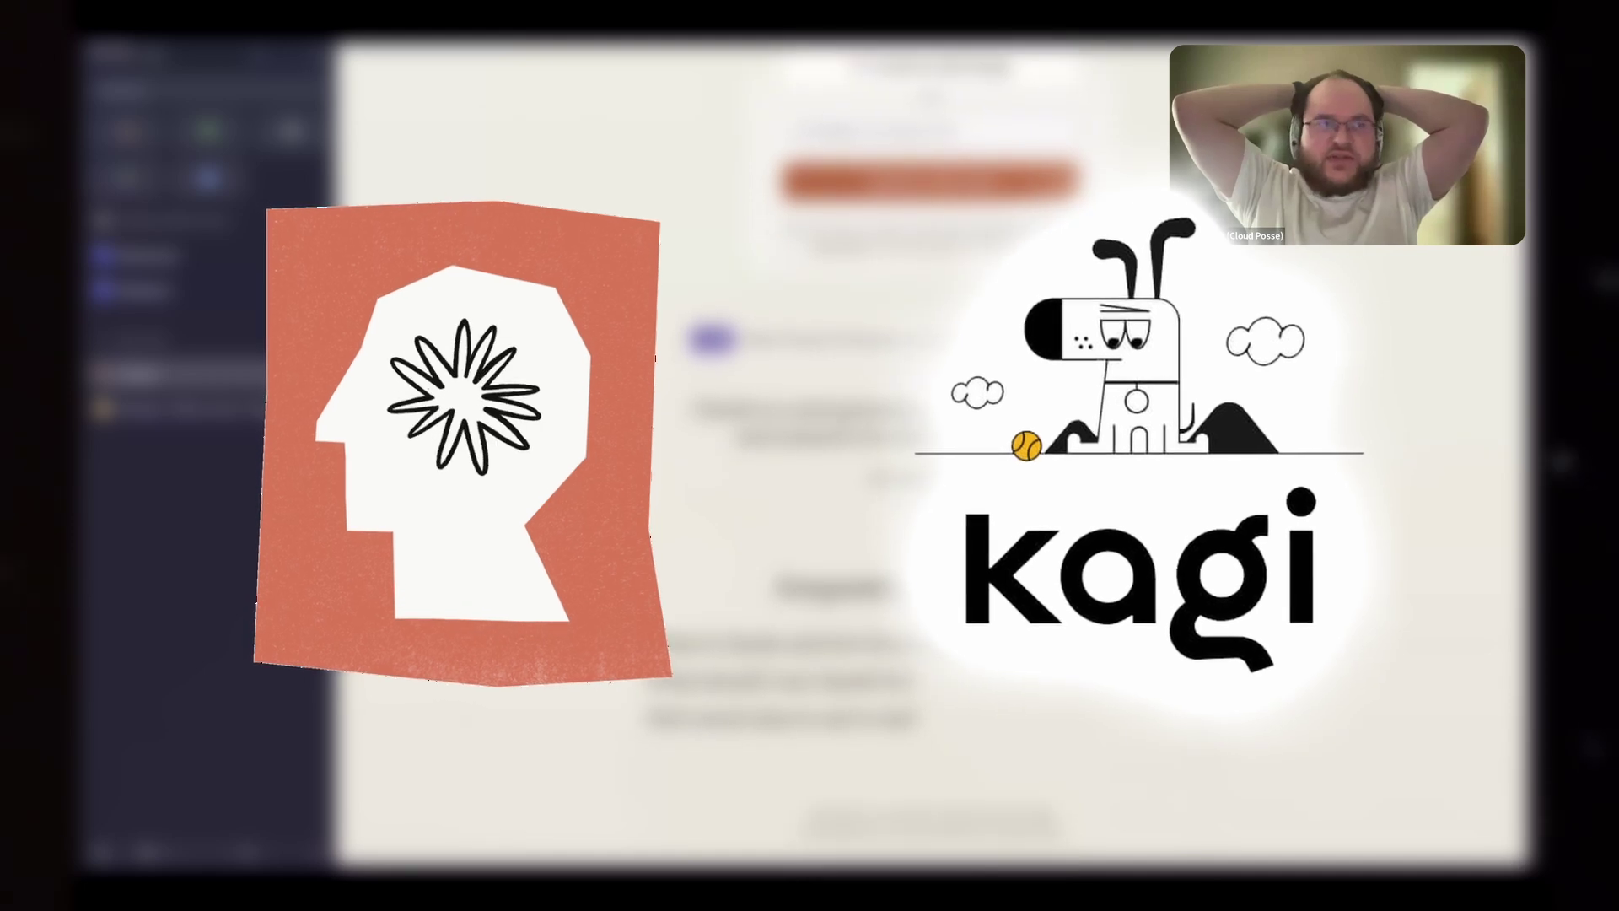
scroll(645, 482, "down", 1)
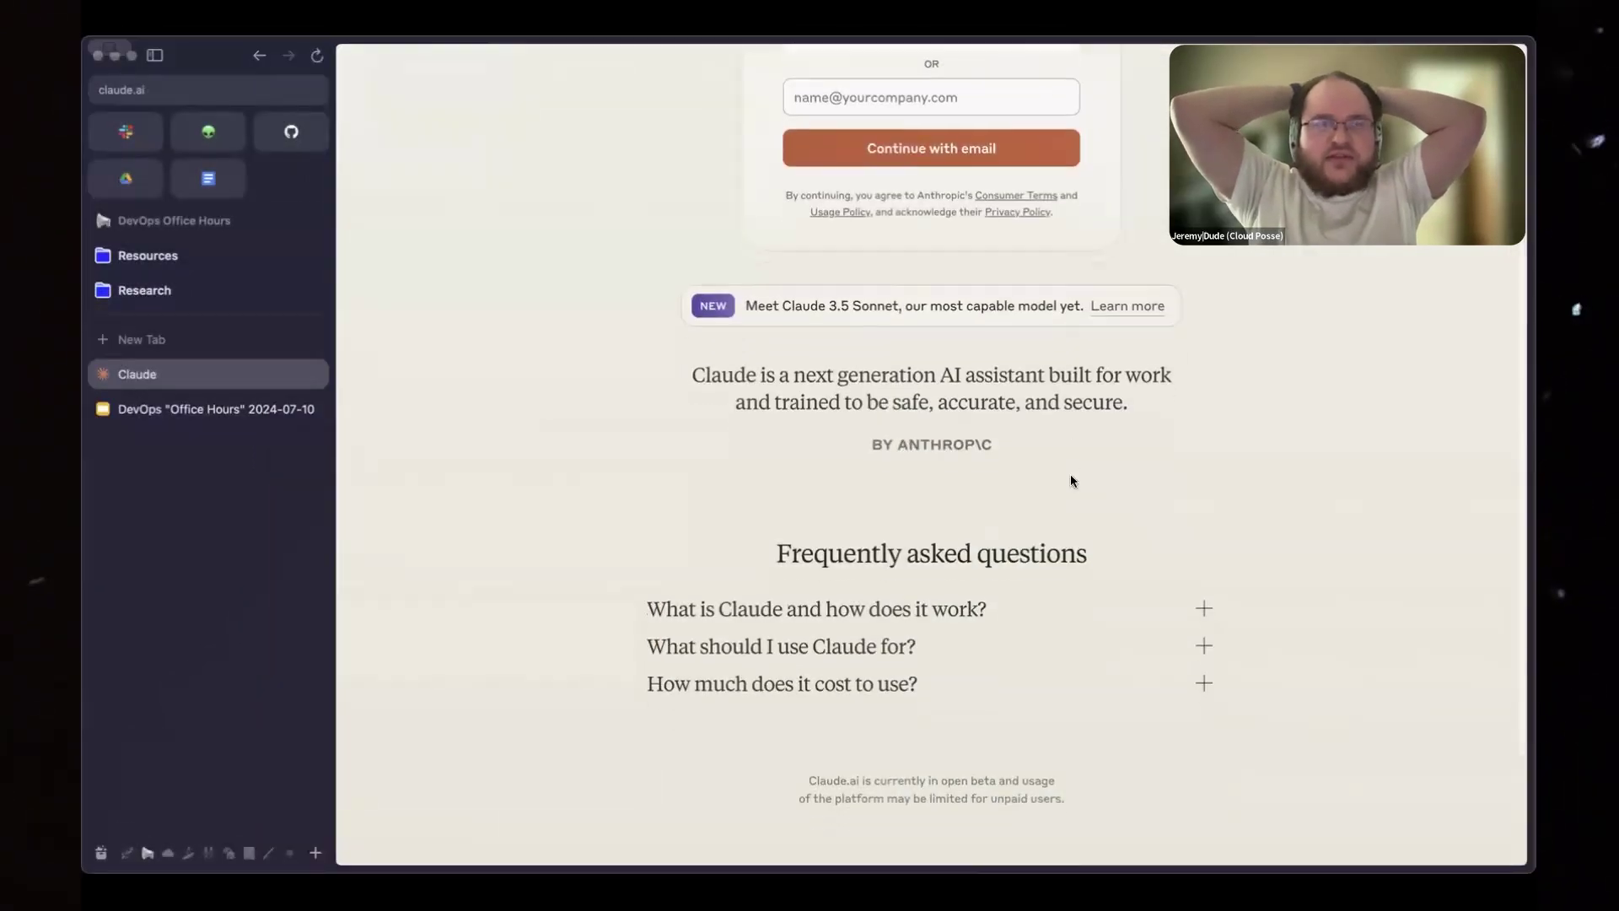
scroll(1070, 481, "up", 5)
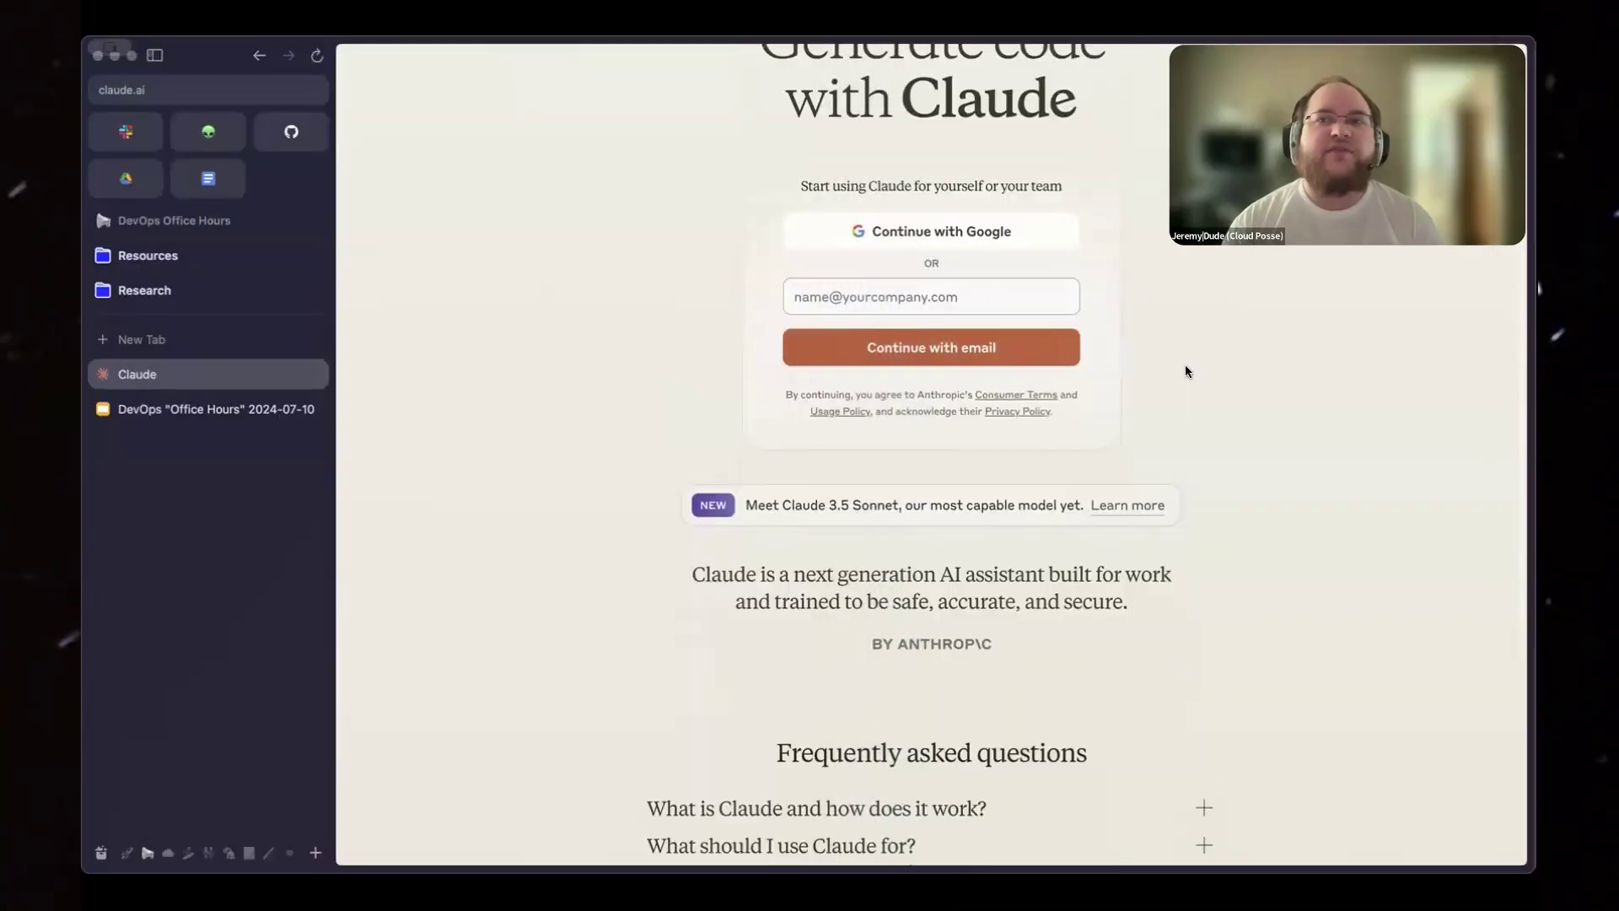
scroll(1186, 371, "down", 3)
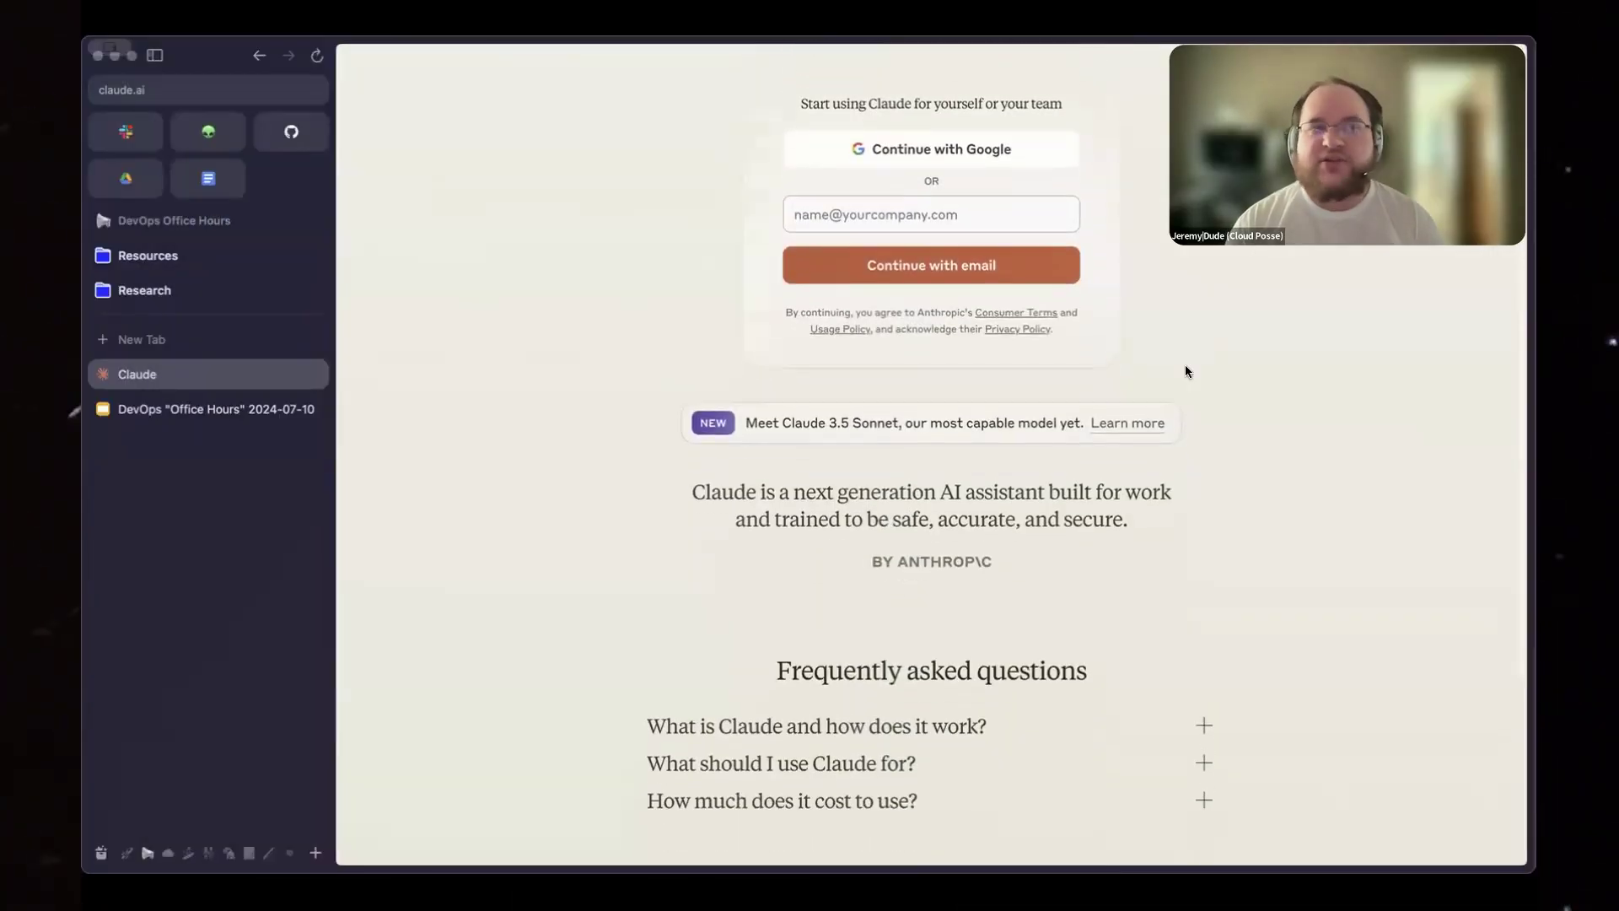
scroll(1193, 641, "down", 2)
left_click(1193, 641)
scroll(1193, 641, "down", 4)
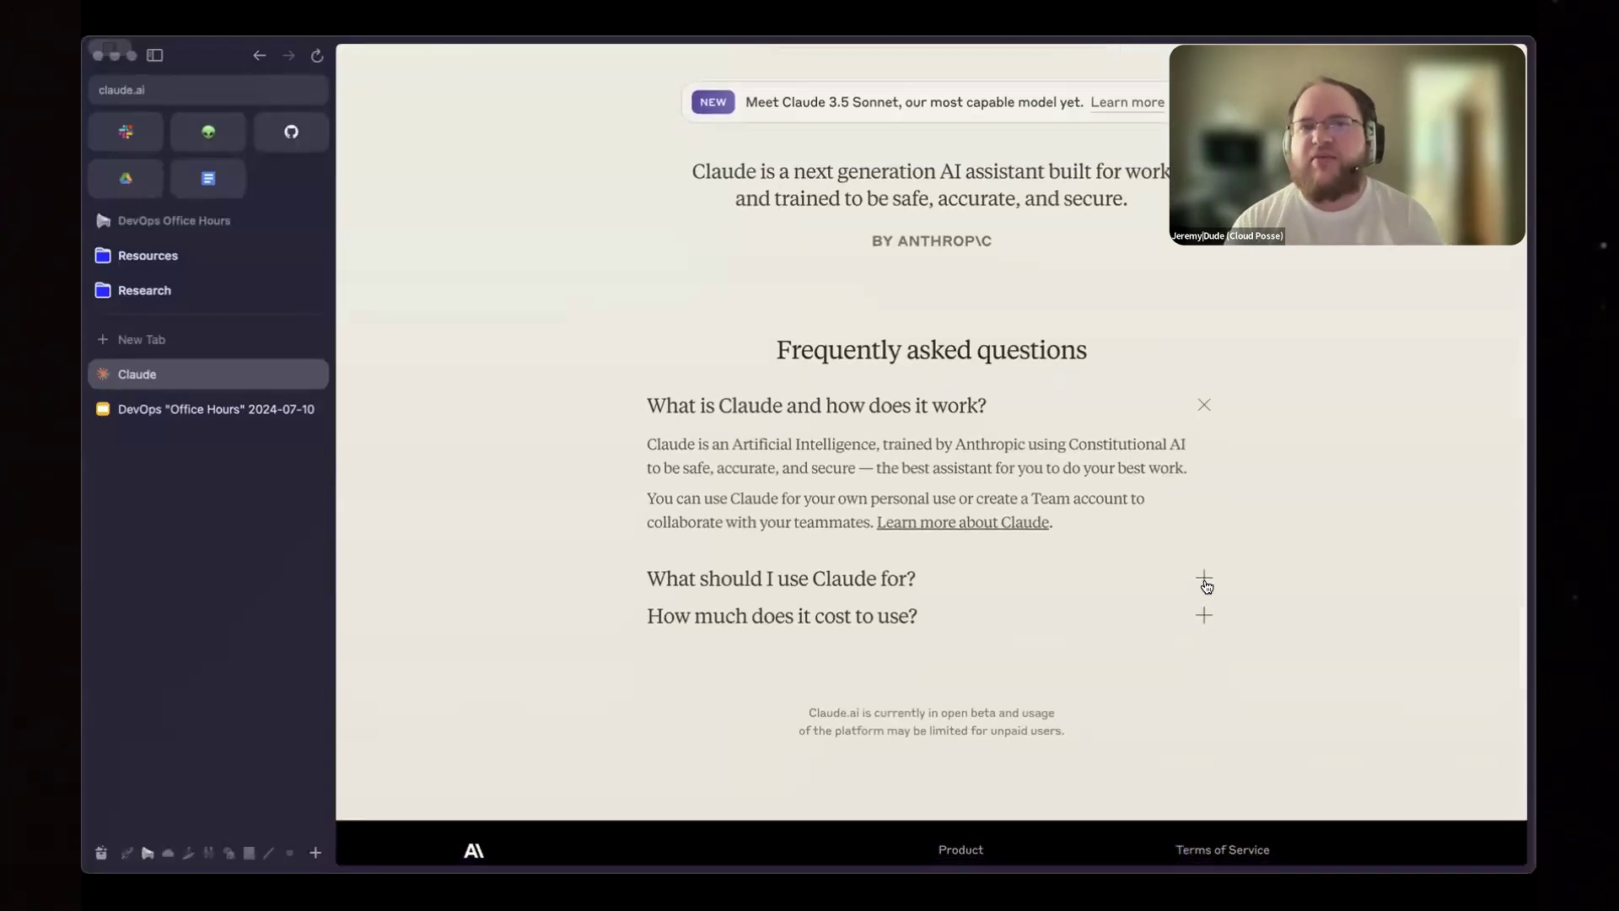
left_click(1203, 579)
scroll(1203, 578, "down", 1)
left_click(1203, 563)
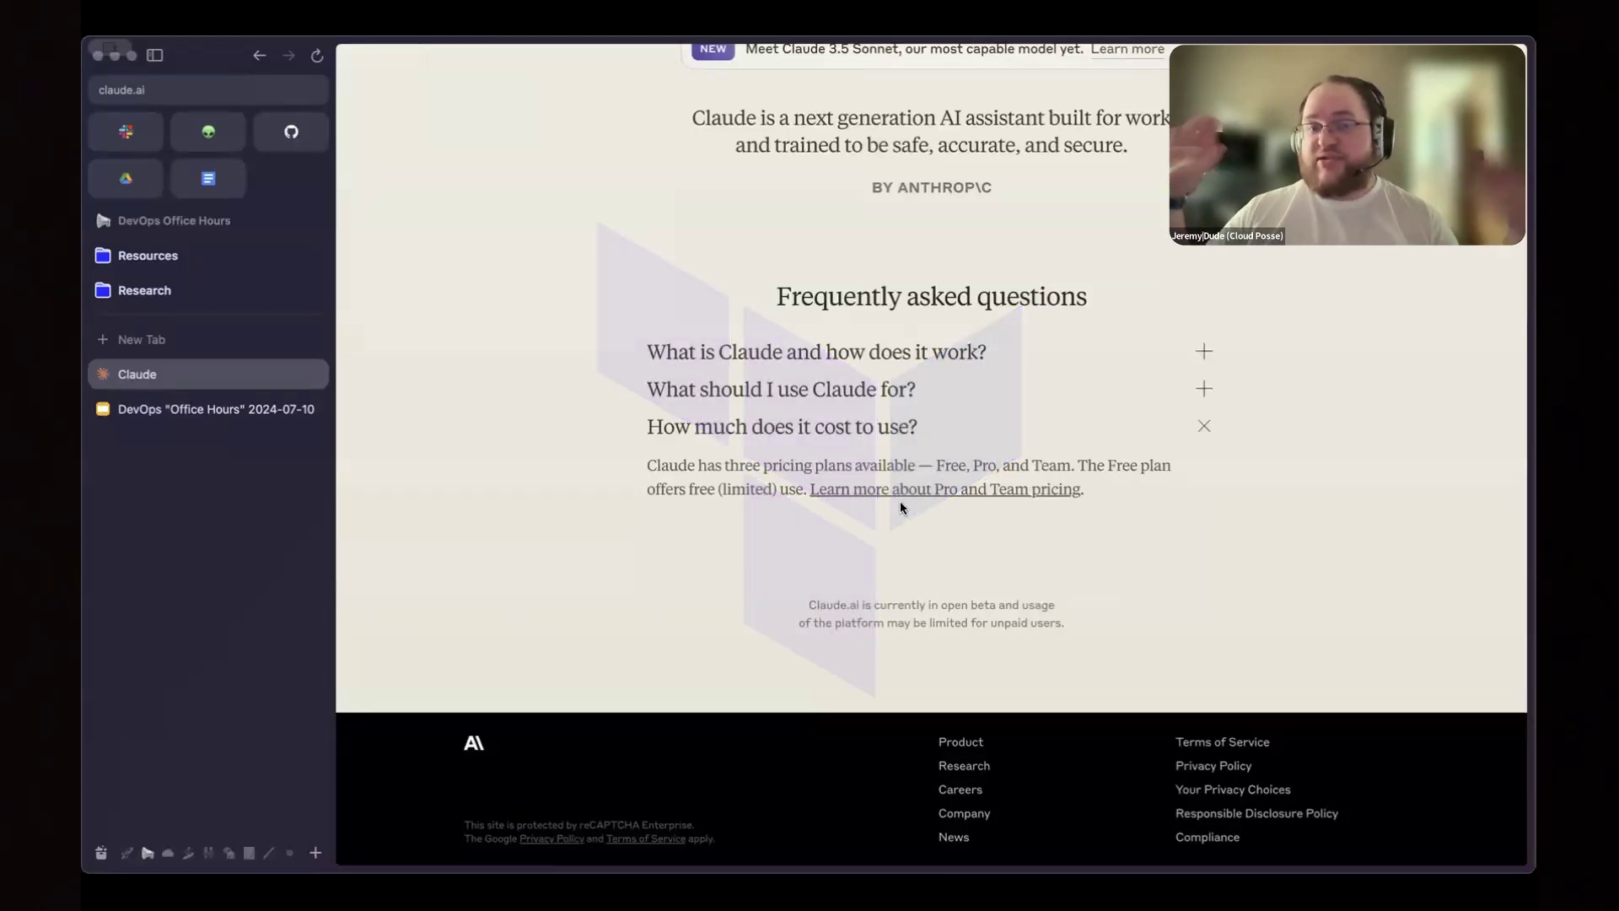
- Skim Anthropic's Pro and Team pricing page, then go back to the Claude page
left_click(896, 490)
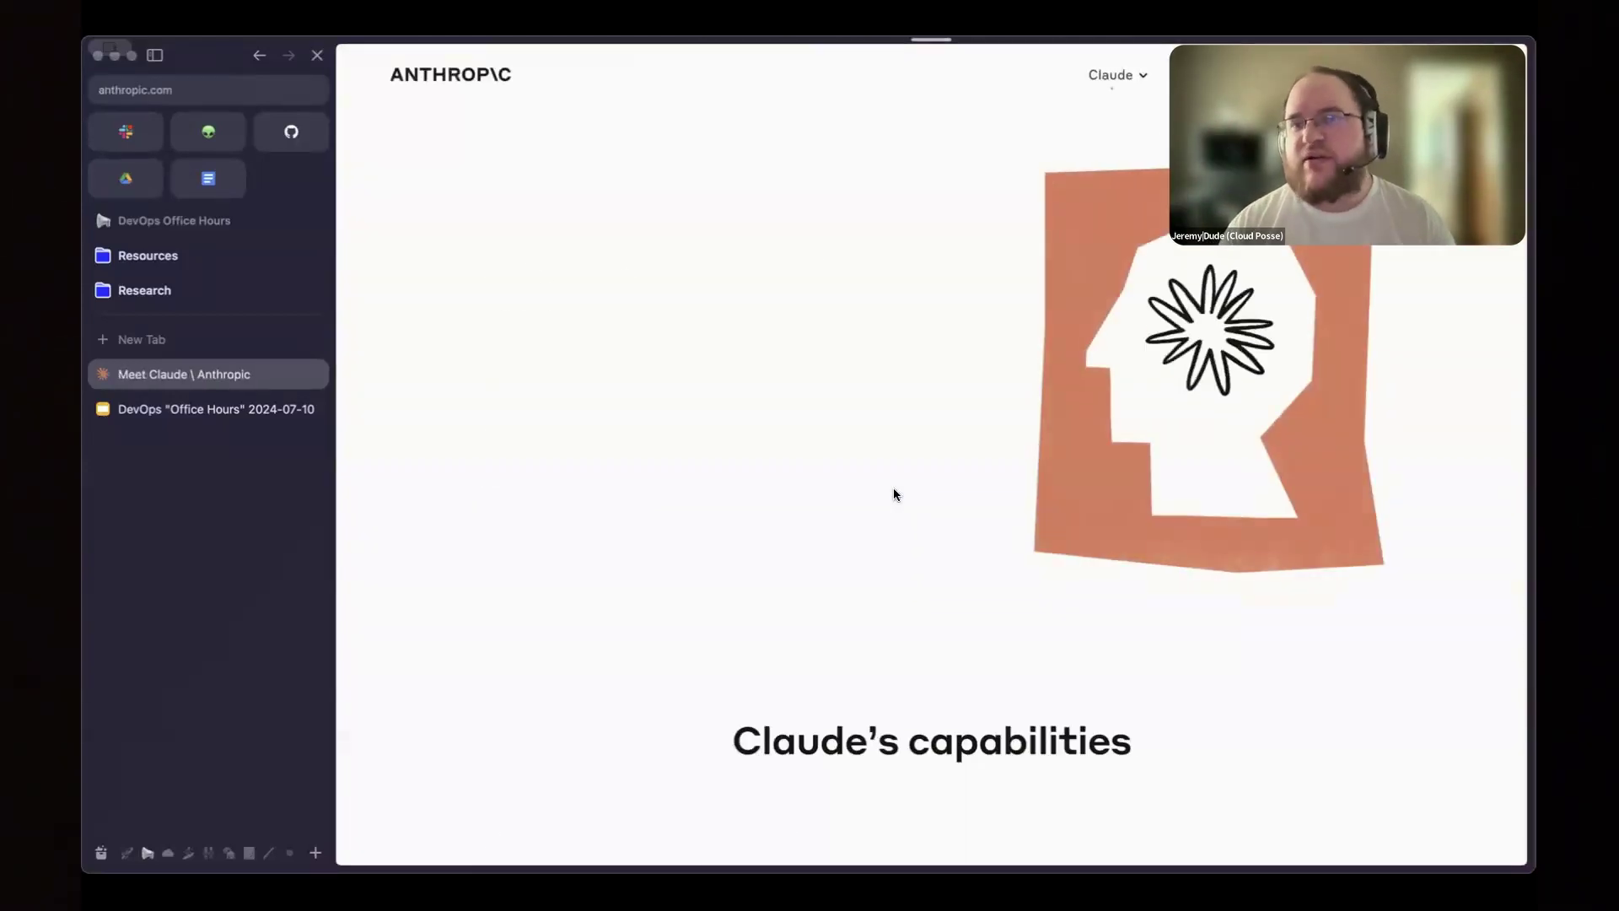
scroll(899, 380, "down", 10)
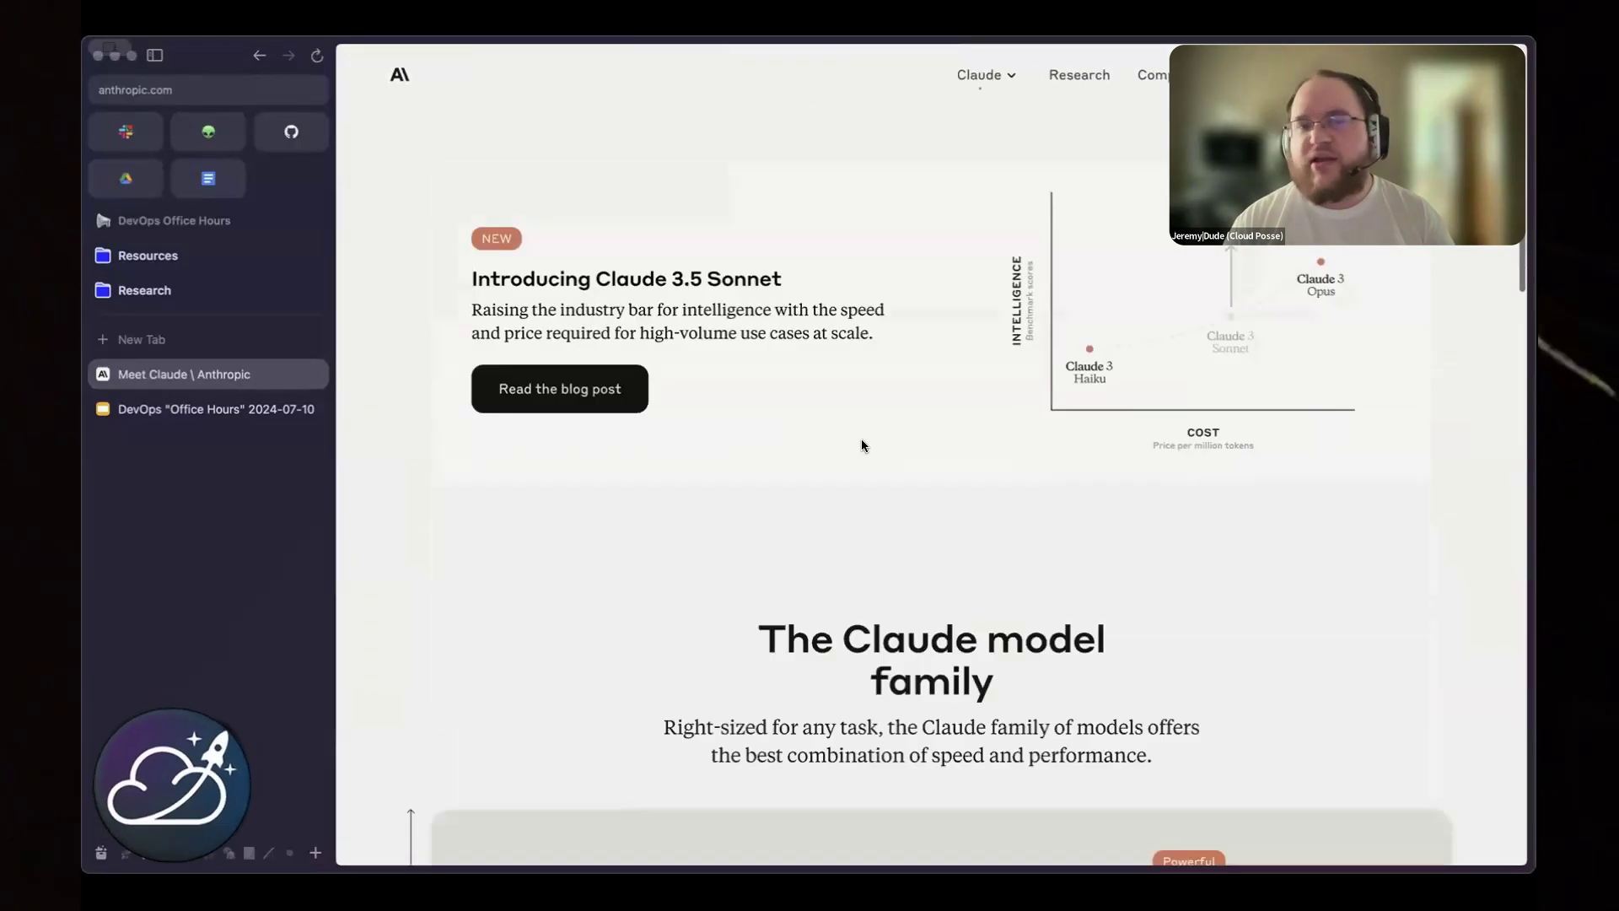
scroll(862, 438, "down", 5)
key("super+bracketleft")
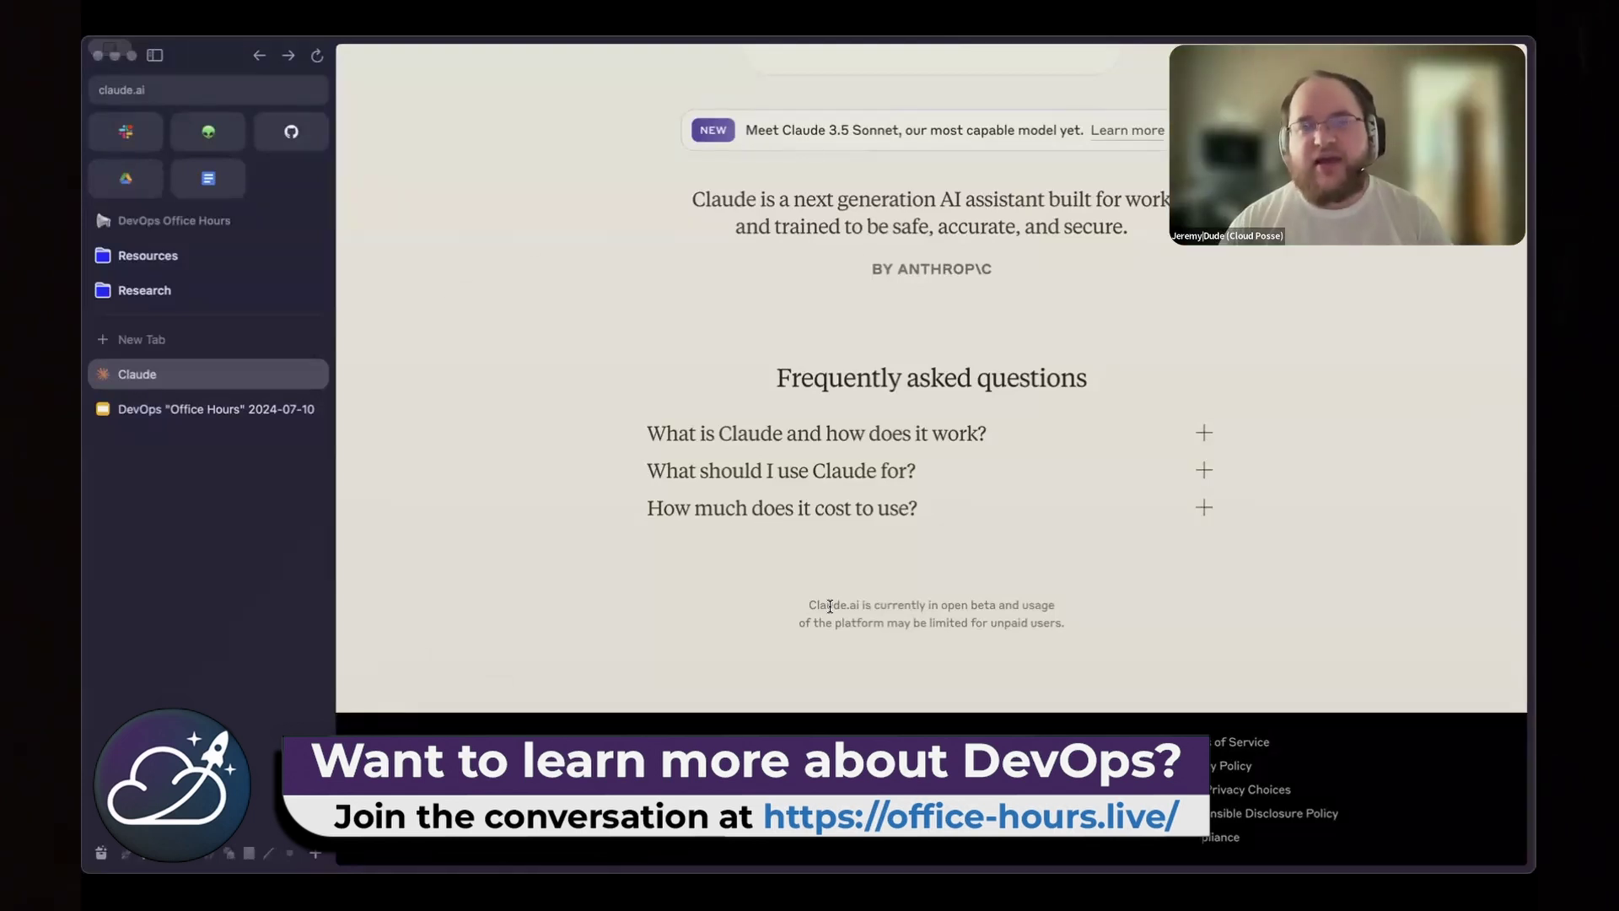
- Search Google for 'kagi search' in a new tab and open the kagi.com result
key("super+t")
type("kagi search")
key("Return")
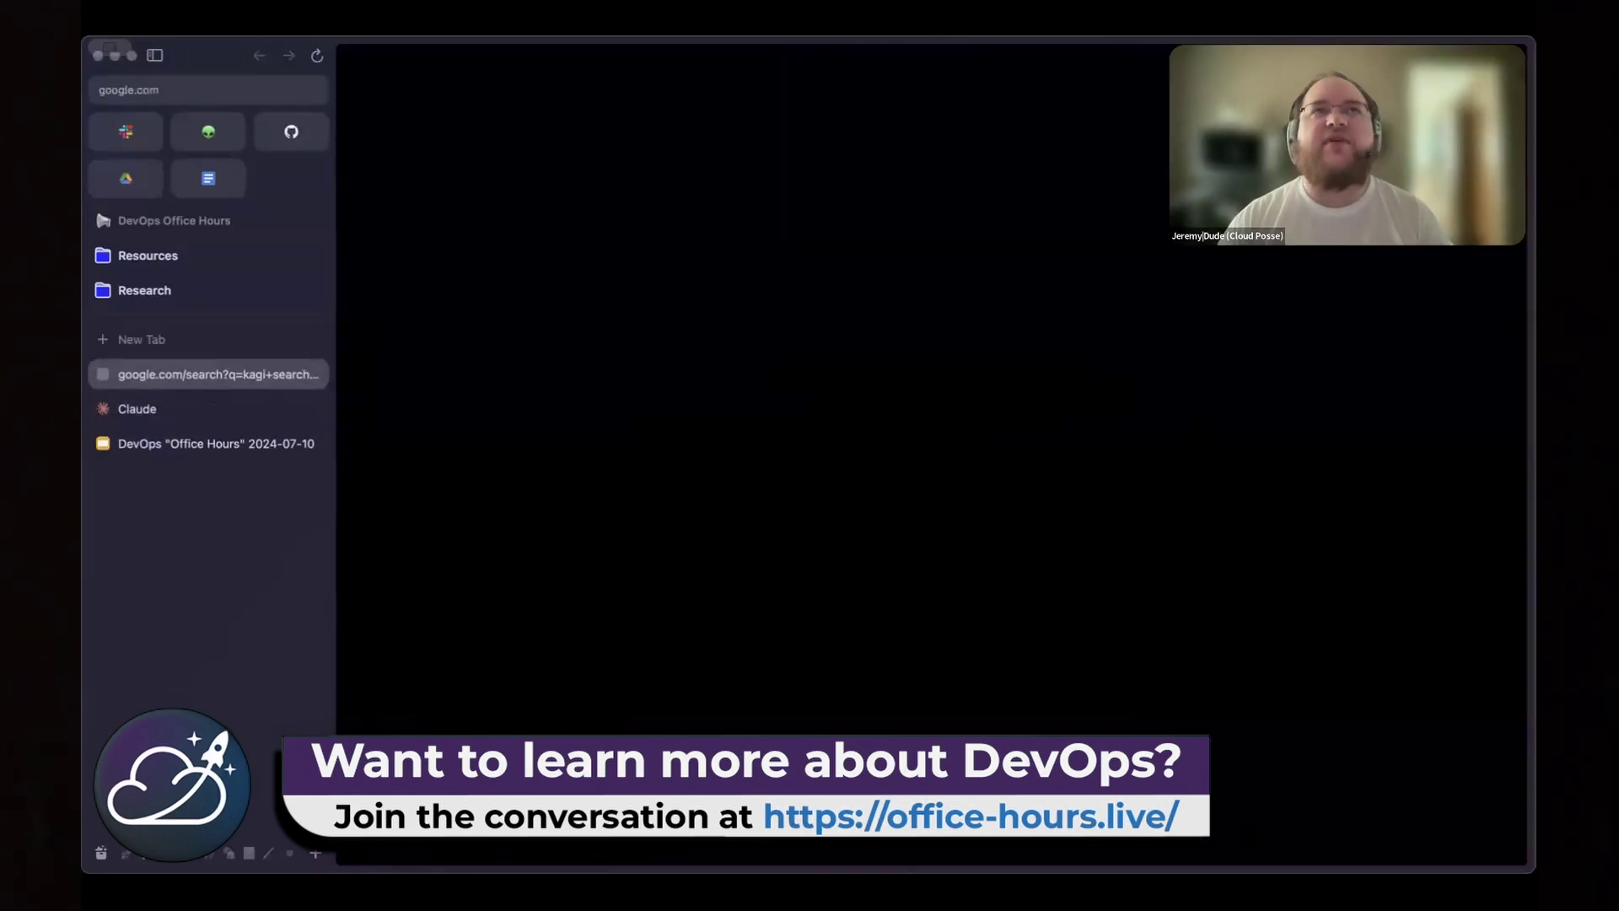
left_click(613, 590)
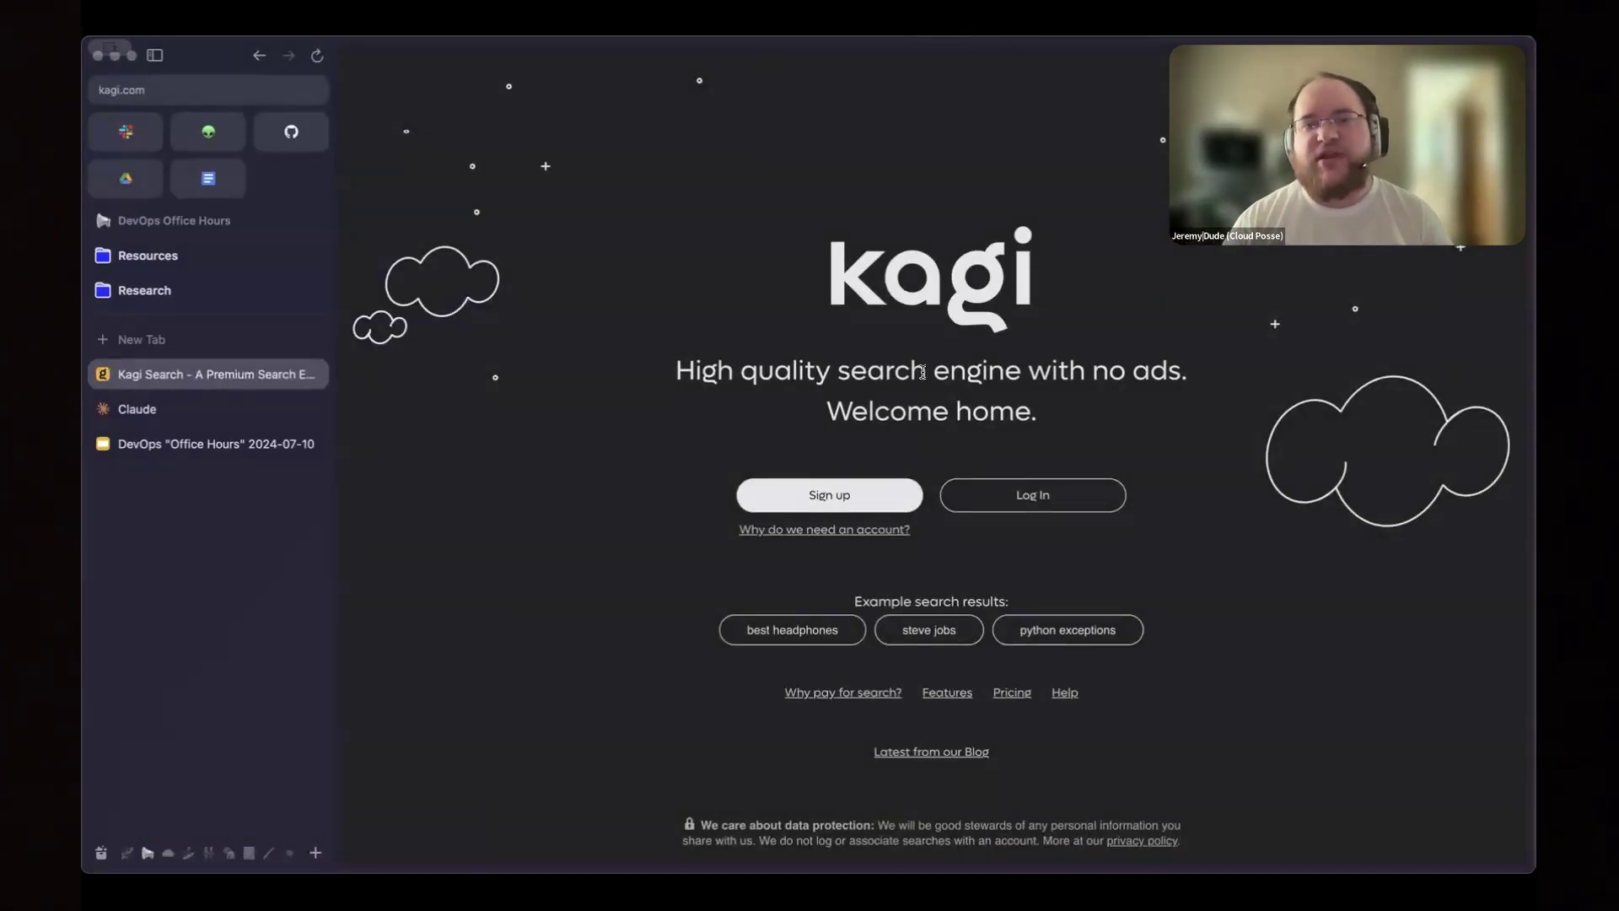
- Read Kagi's 'Why pay for search?' help article, then open the 'python exceptions' example search
scroll(916, 393, "down", 5)
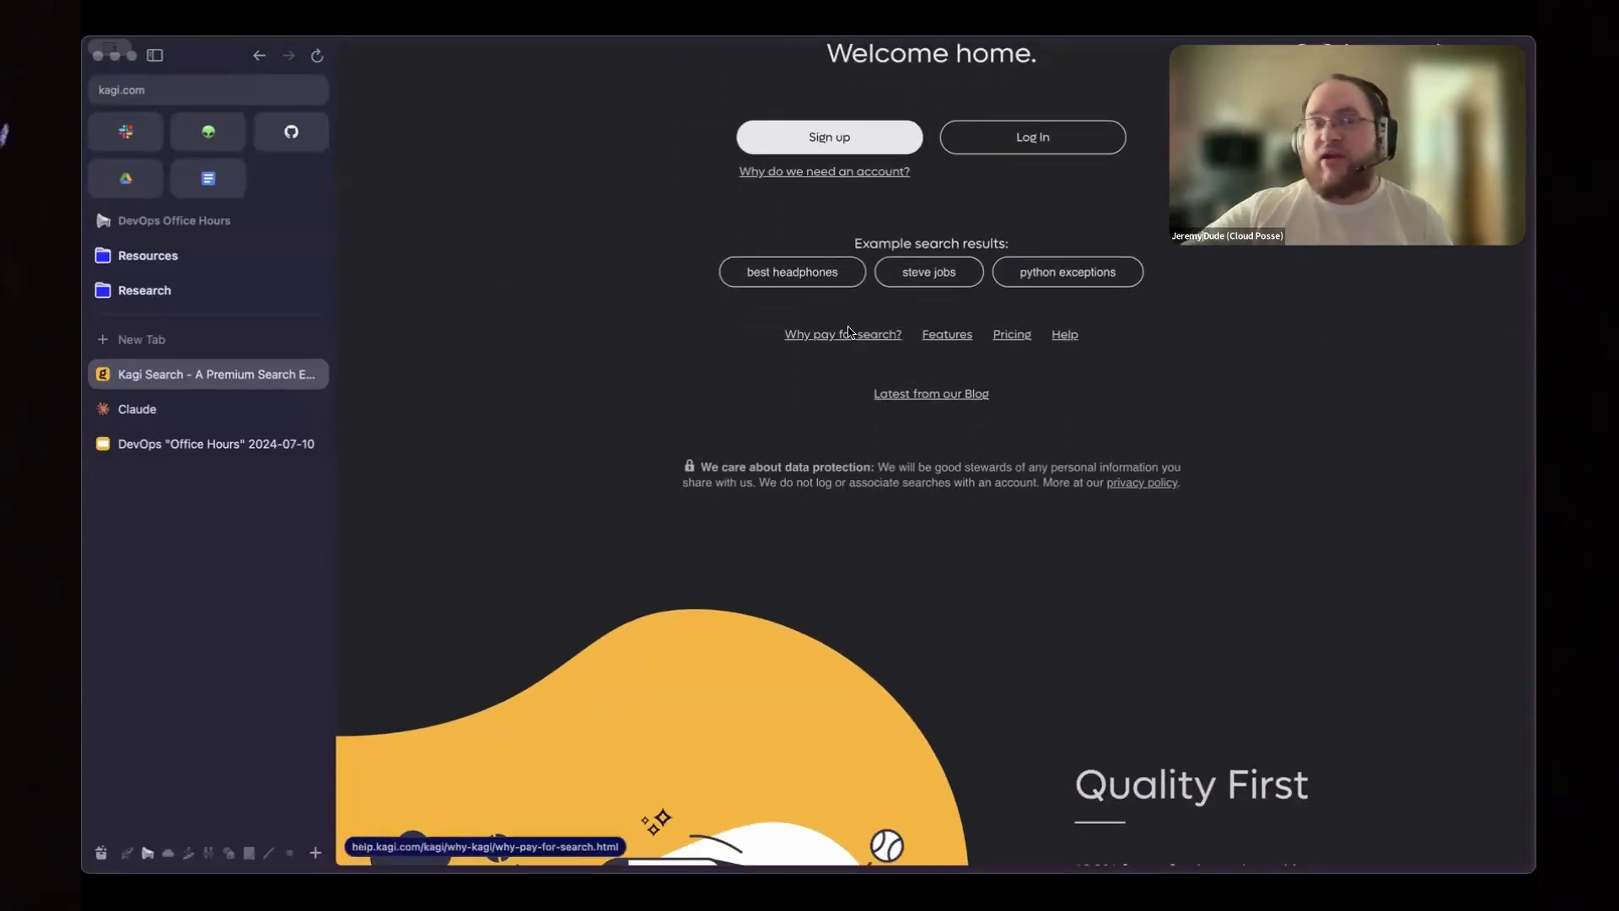
left_click(862, 337)
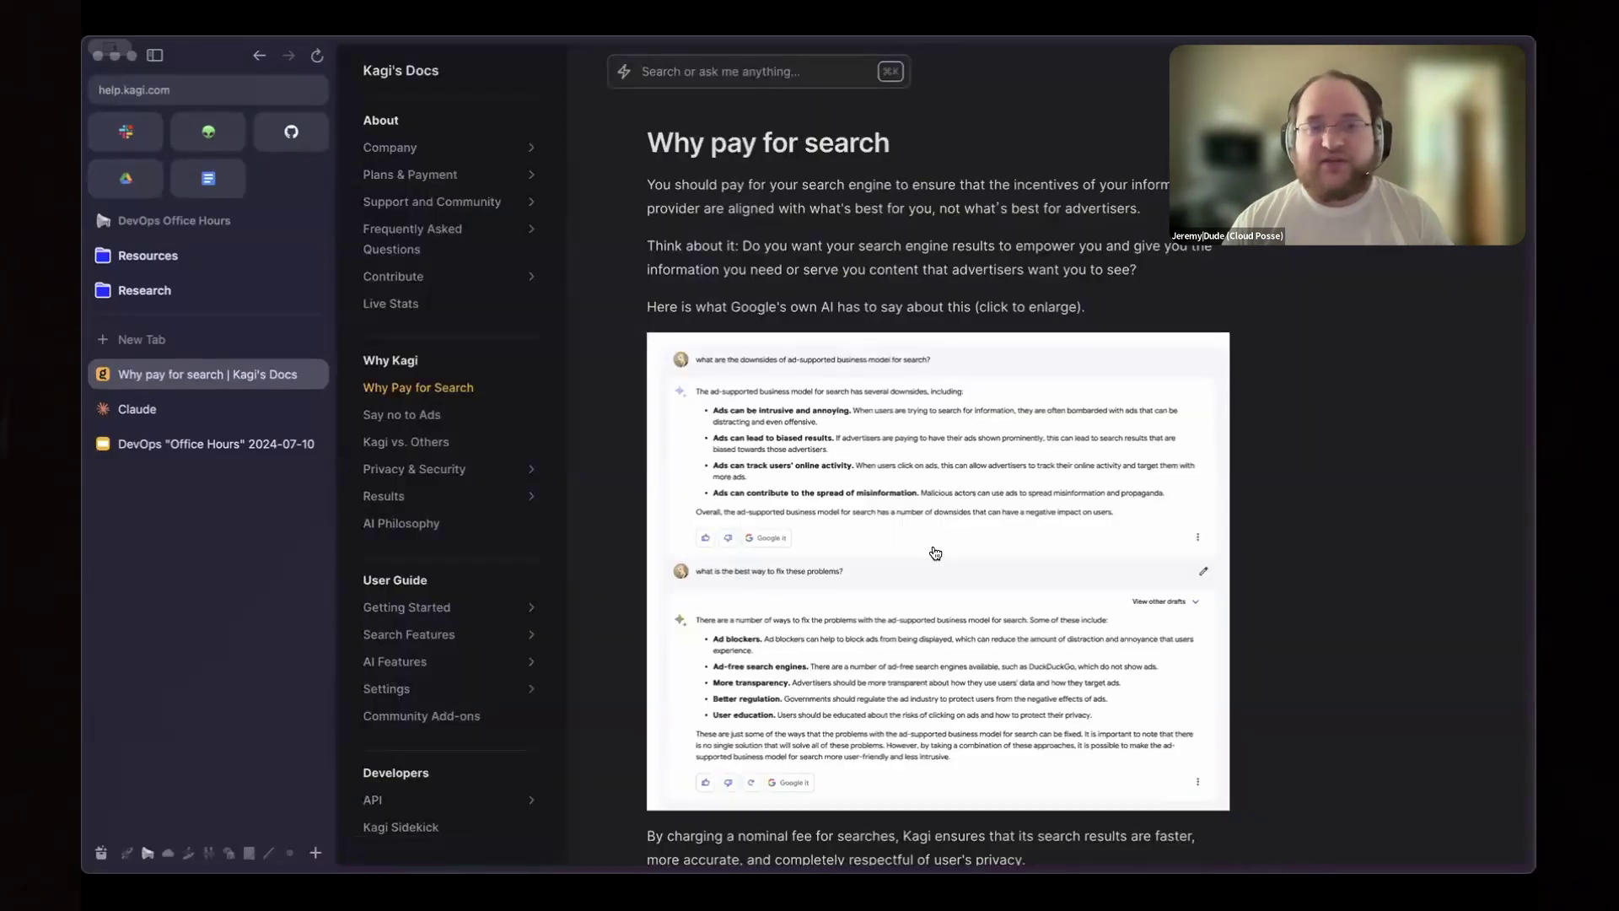
scroll(936, 553, "down", 7)
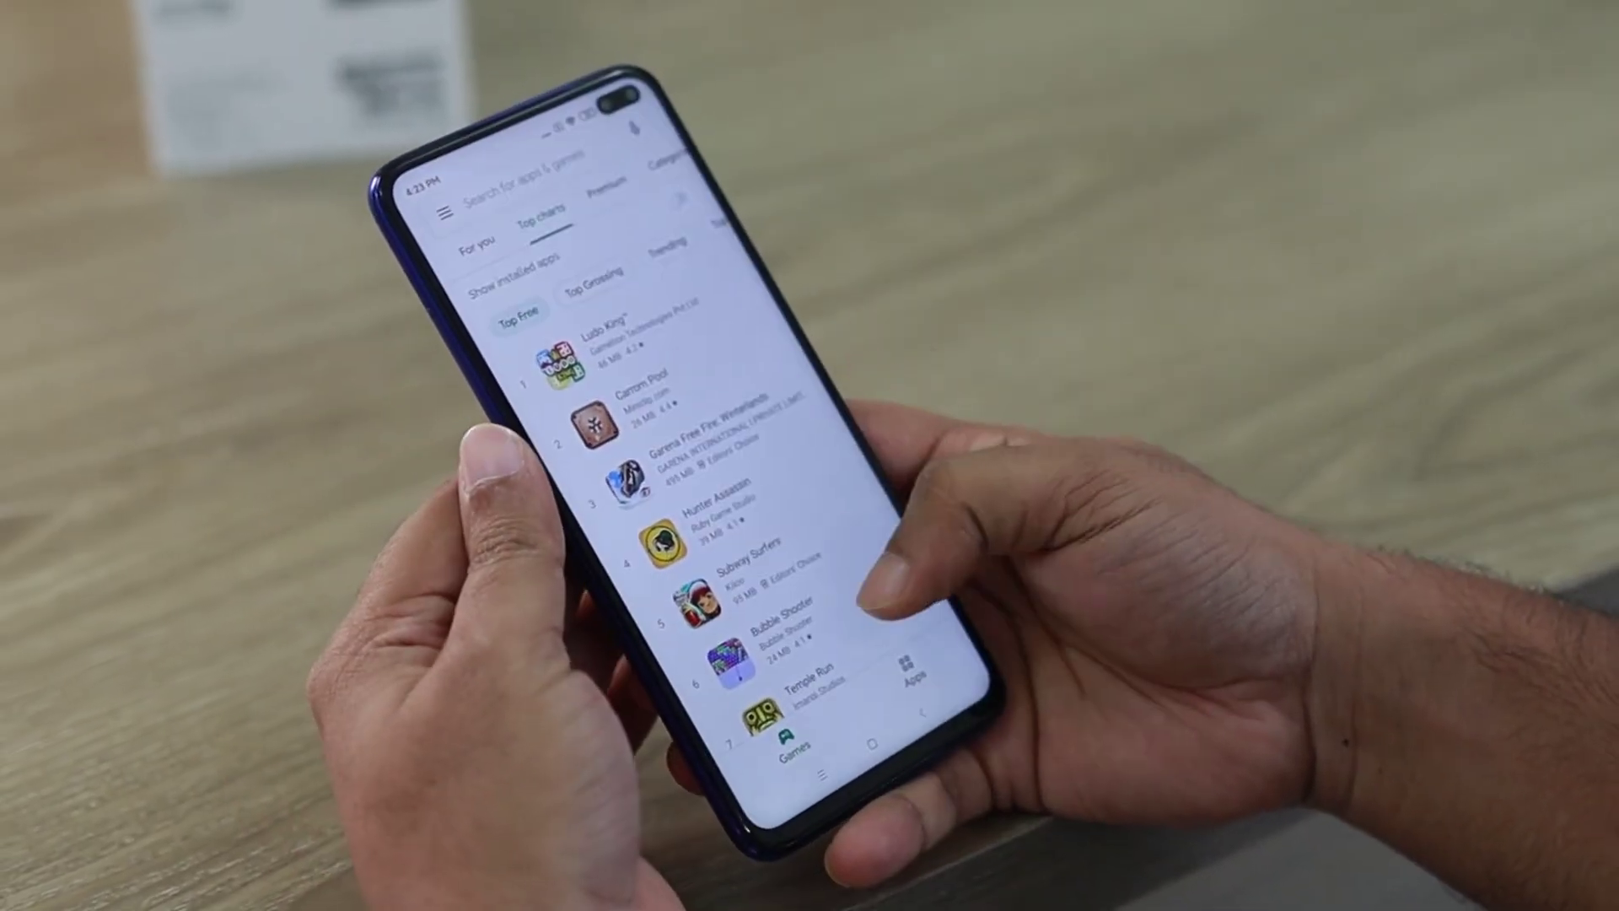
left_click(593, 283)
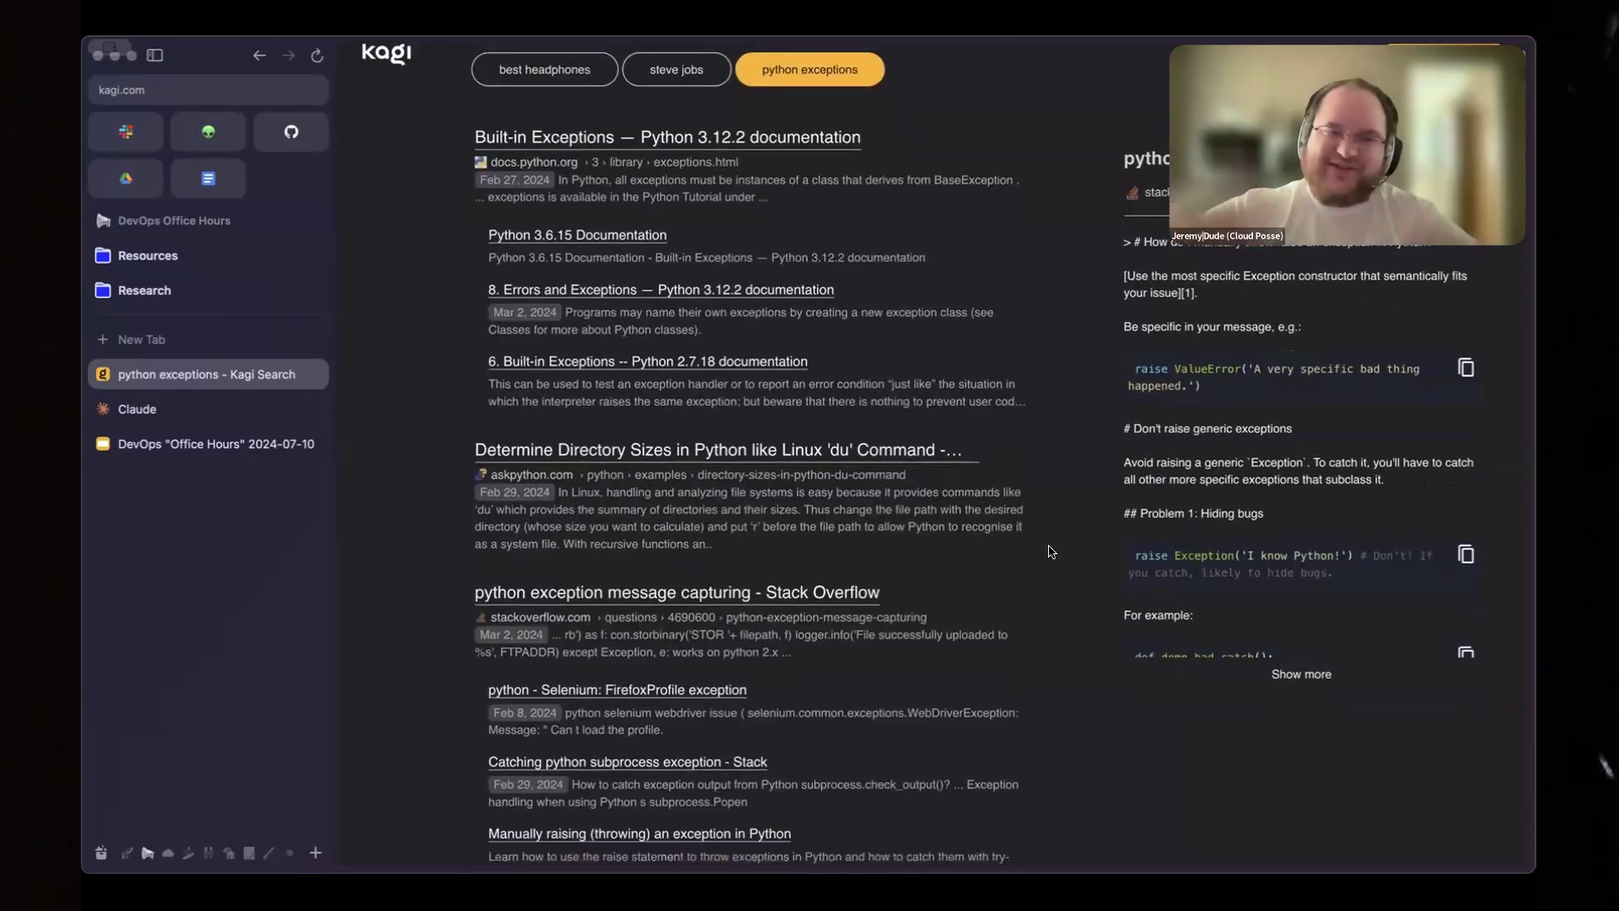
- Scroll Kagi's plan cards (Free, $5, $10, $25 monthly) and FAQ, then go to a new Chrome tab
scroll(1050, 553, "down", 3)
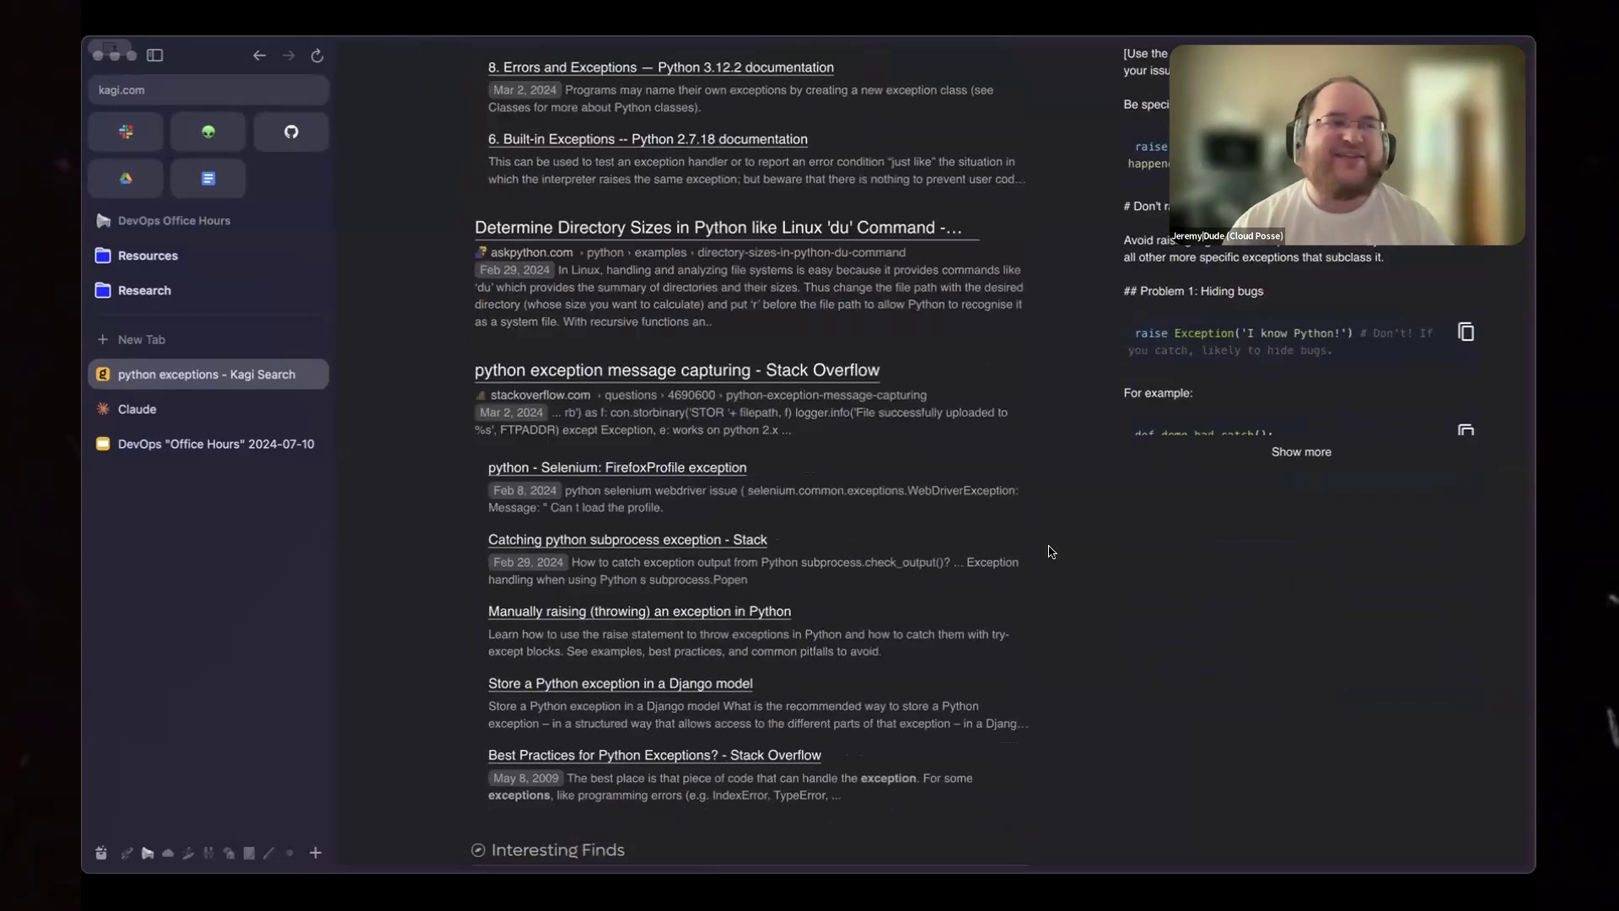
scroll(1050, 552, "up", 5)
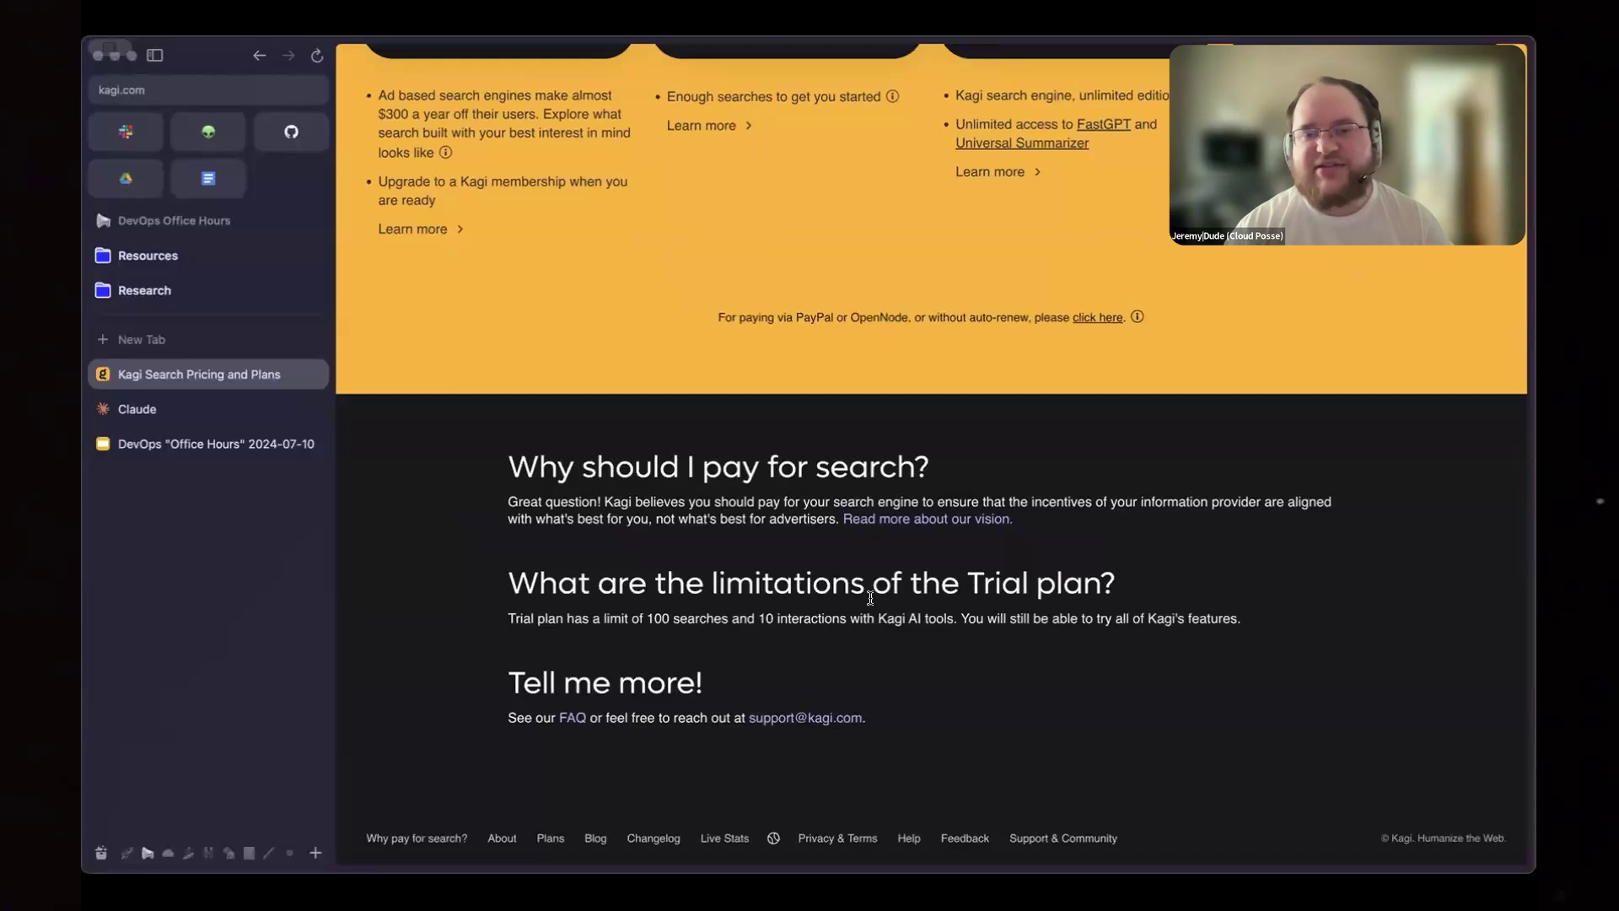
scroll(871, 599, "up", 7)
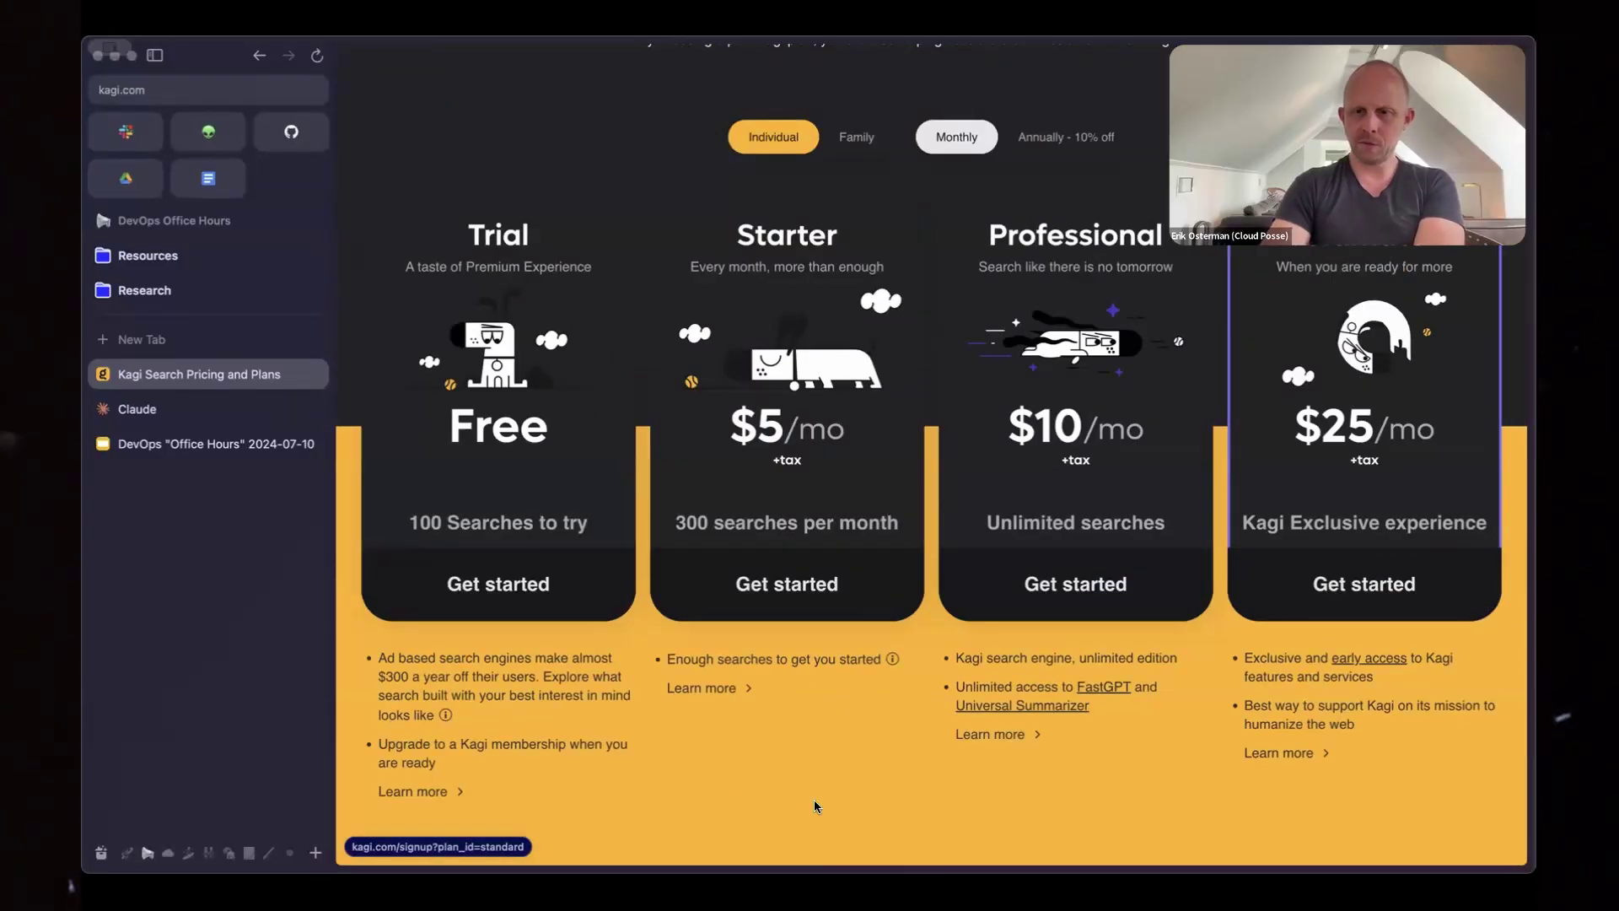
scroll(810, 700, "up", 2)
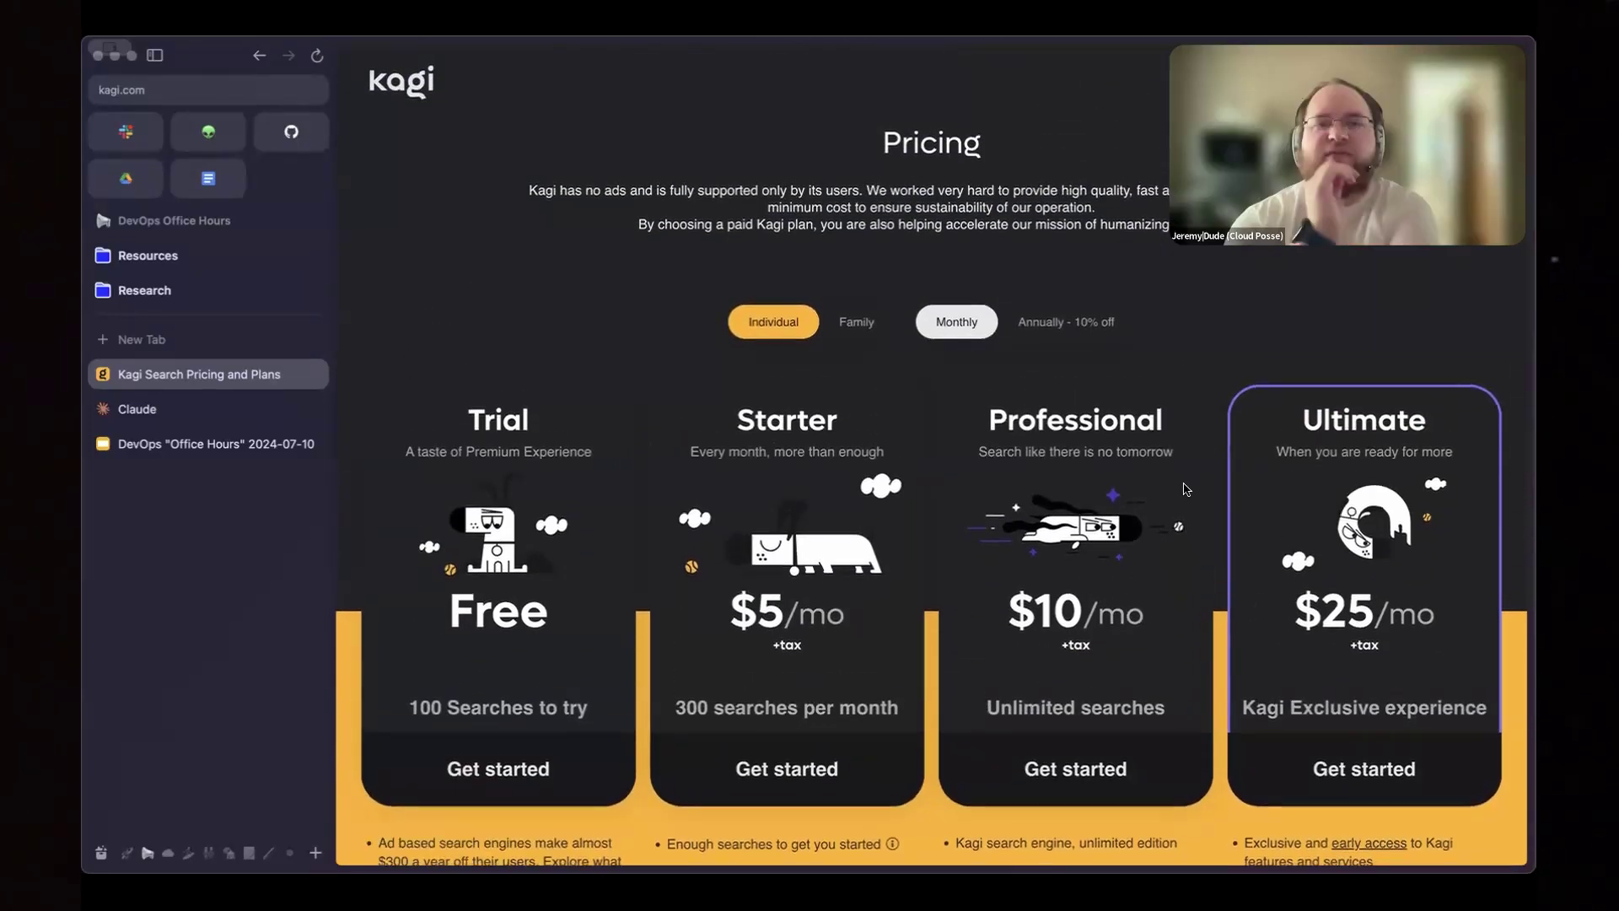
scroll(1185, 490, "down", 3)
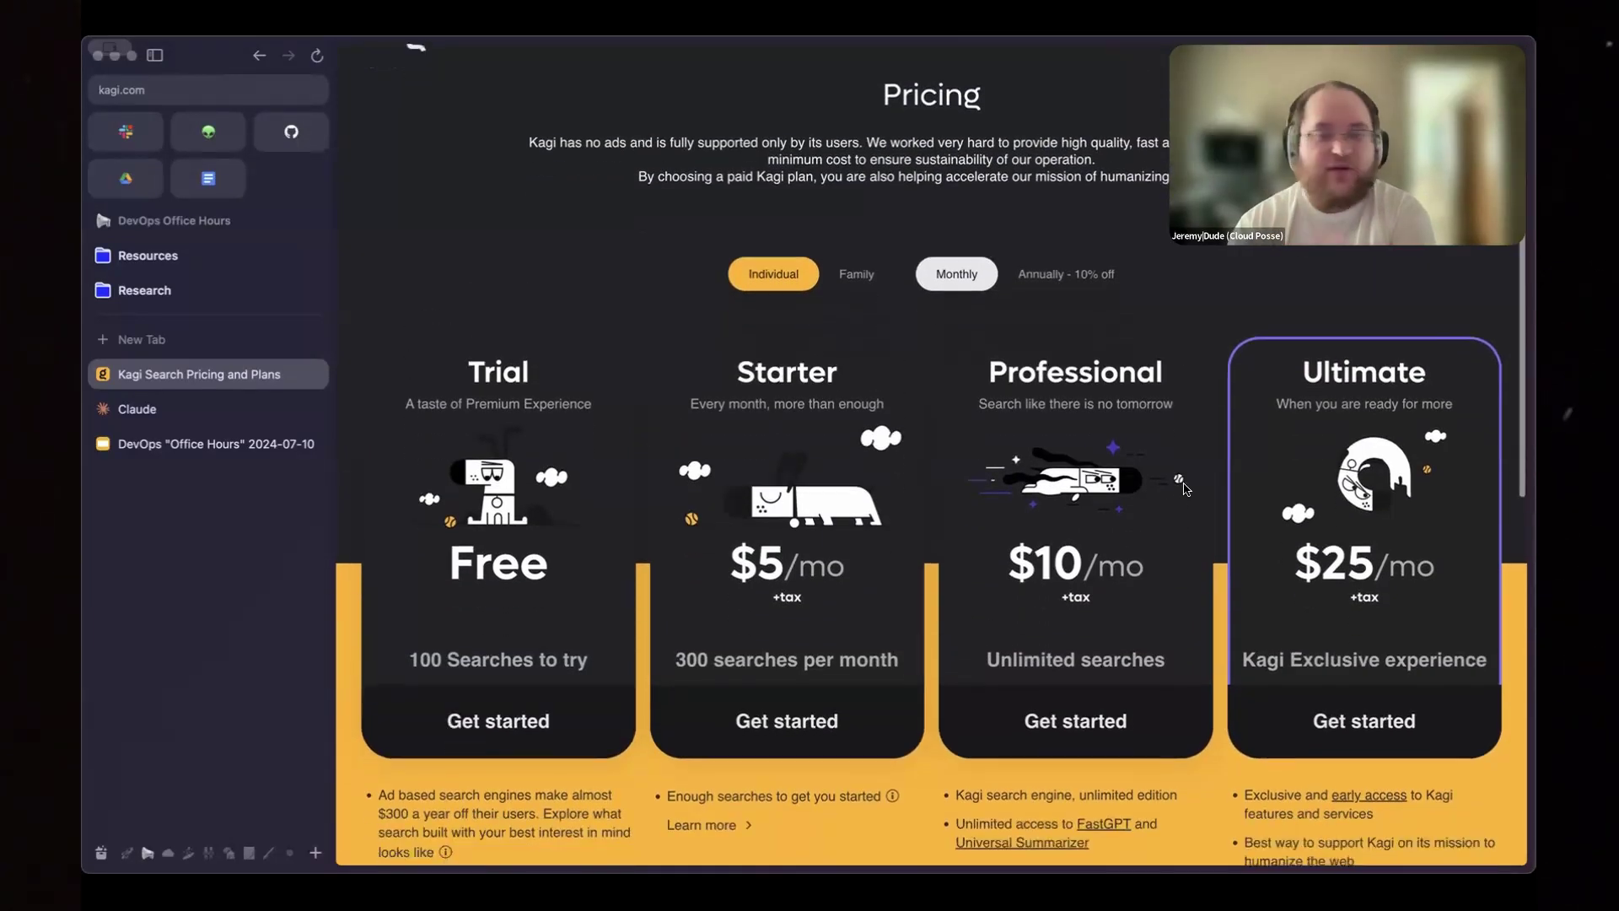
scroll(1185, 481, "down", 1)
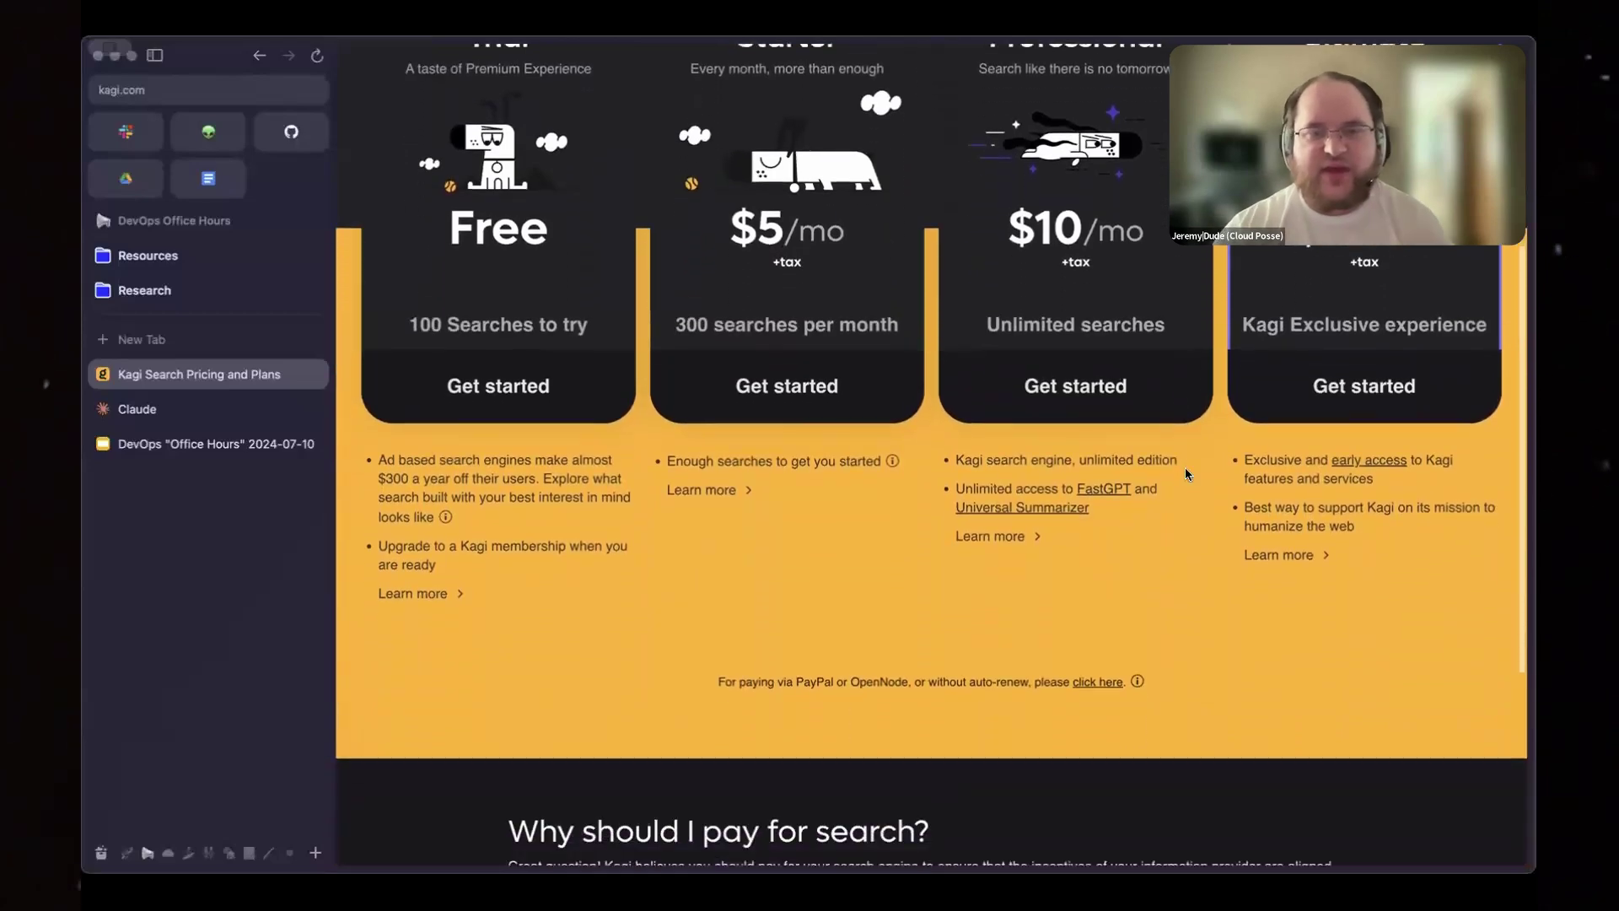
key("super+Tab")
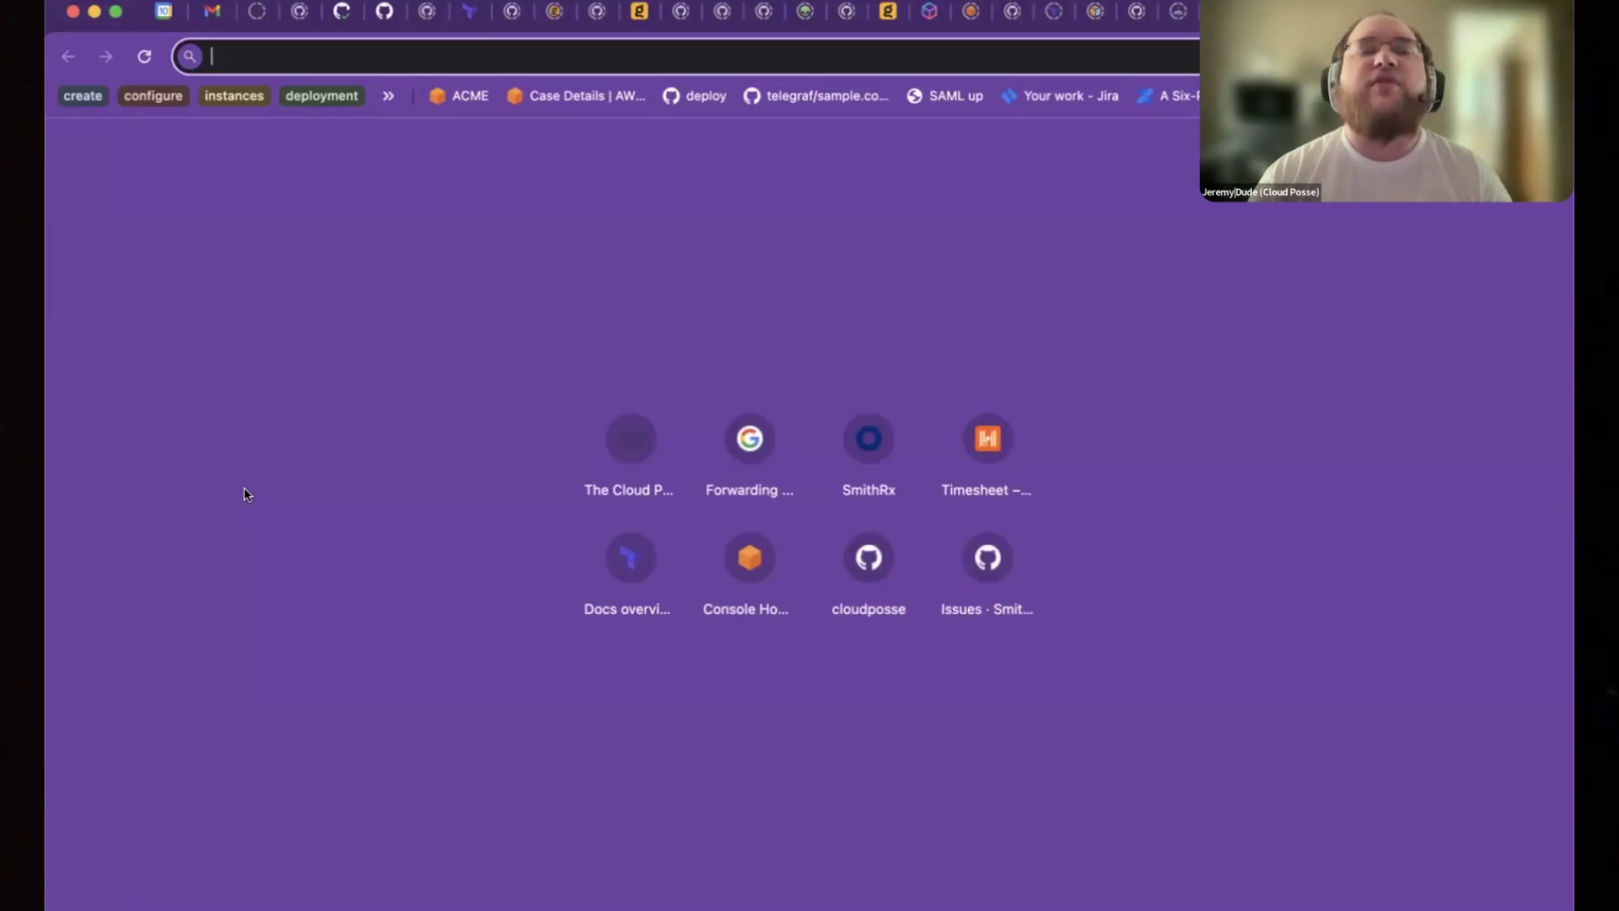
- Ask Kagi Assistant '!chat can you use eks service accounts to give permissions to s3'
type("!chat can you ")
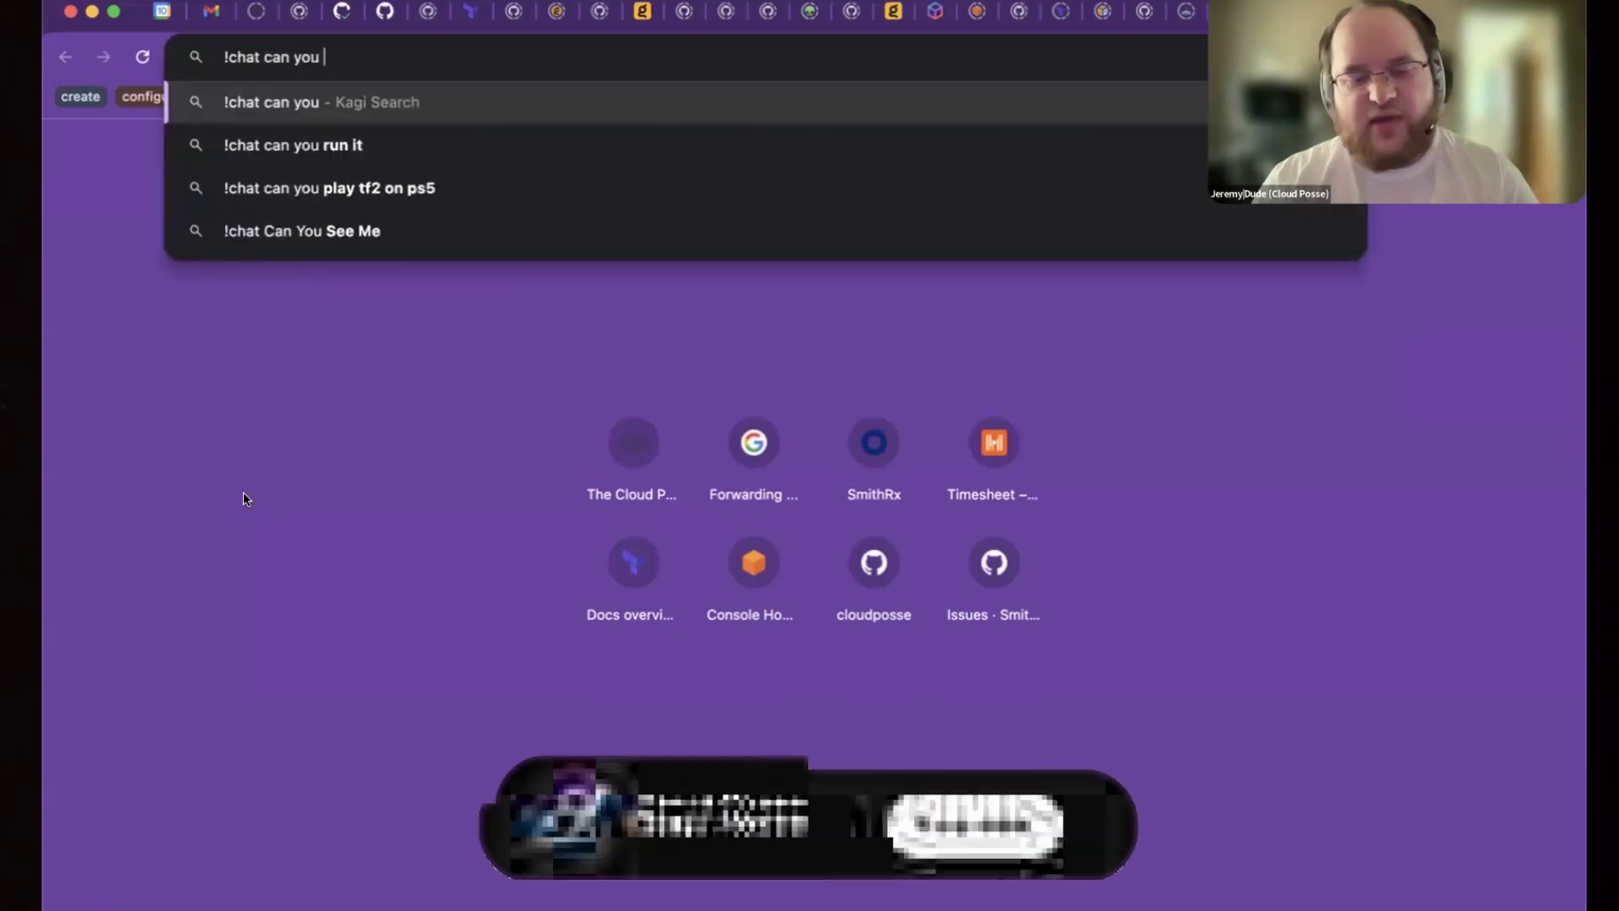
type("use ek")
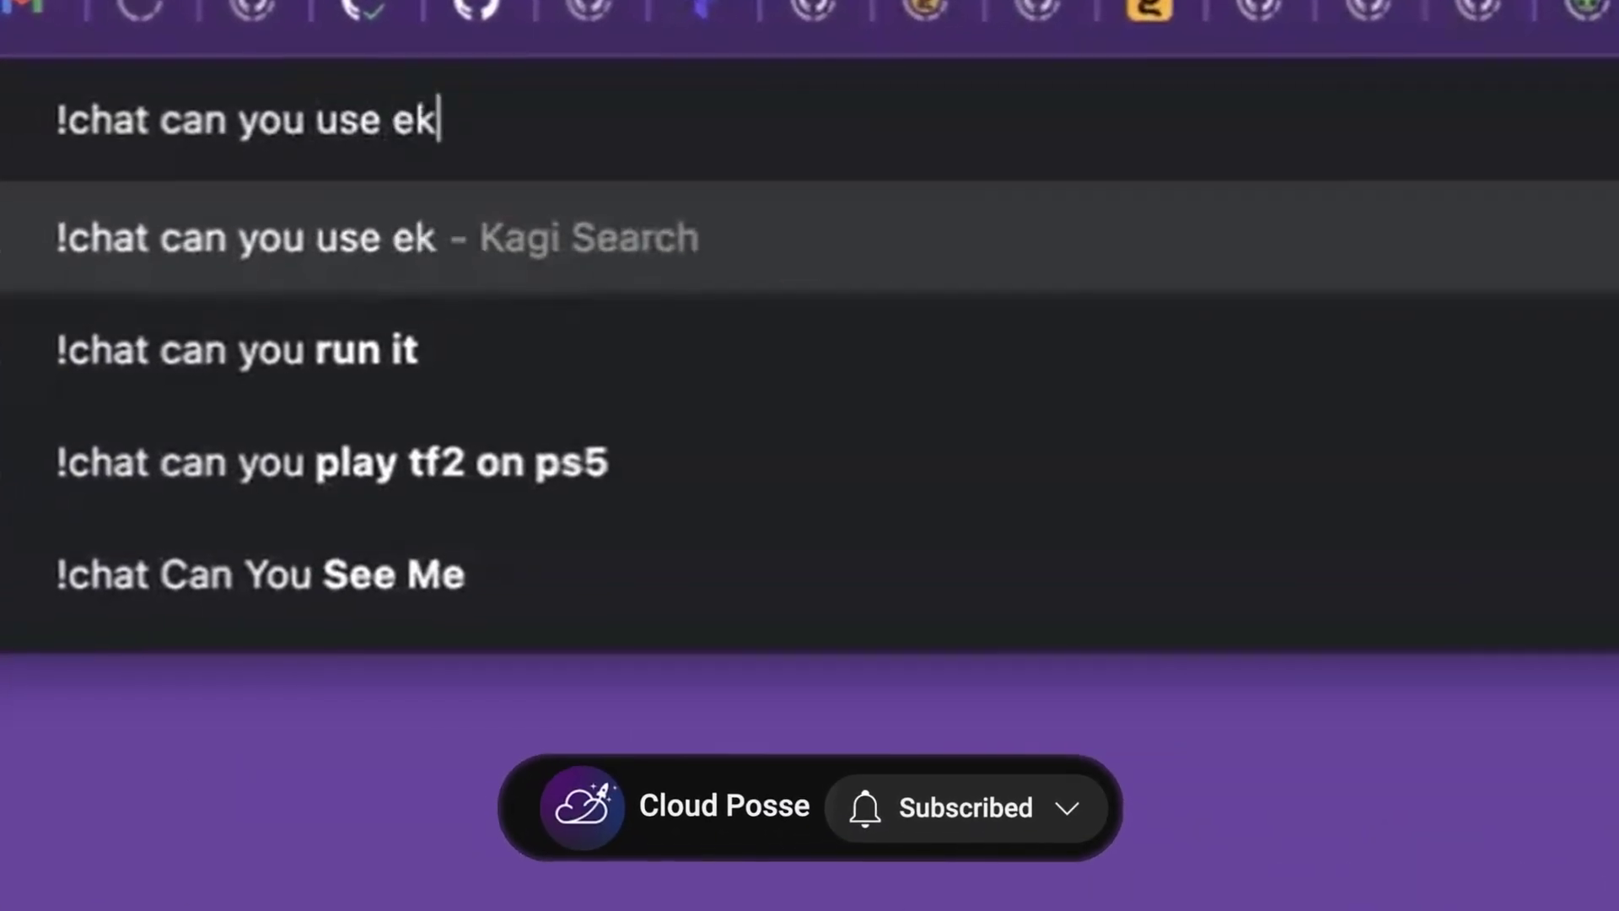
type("s service ")
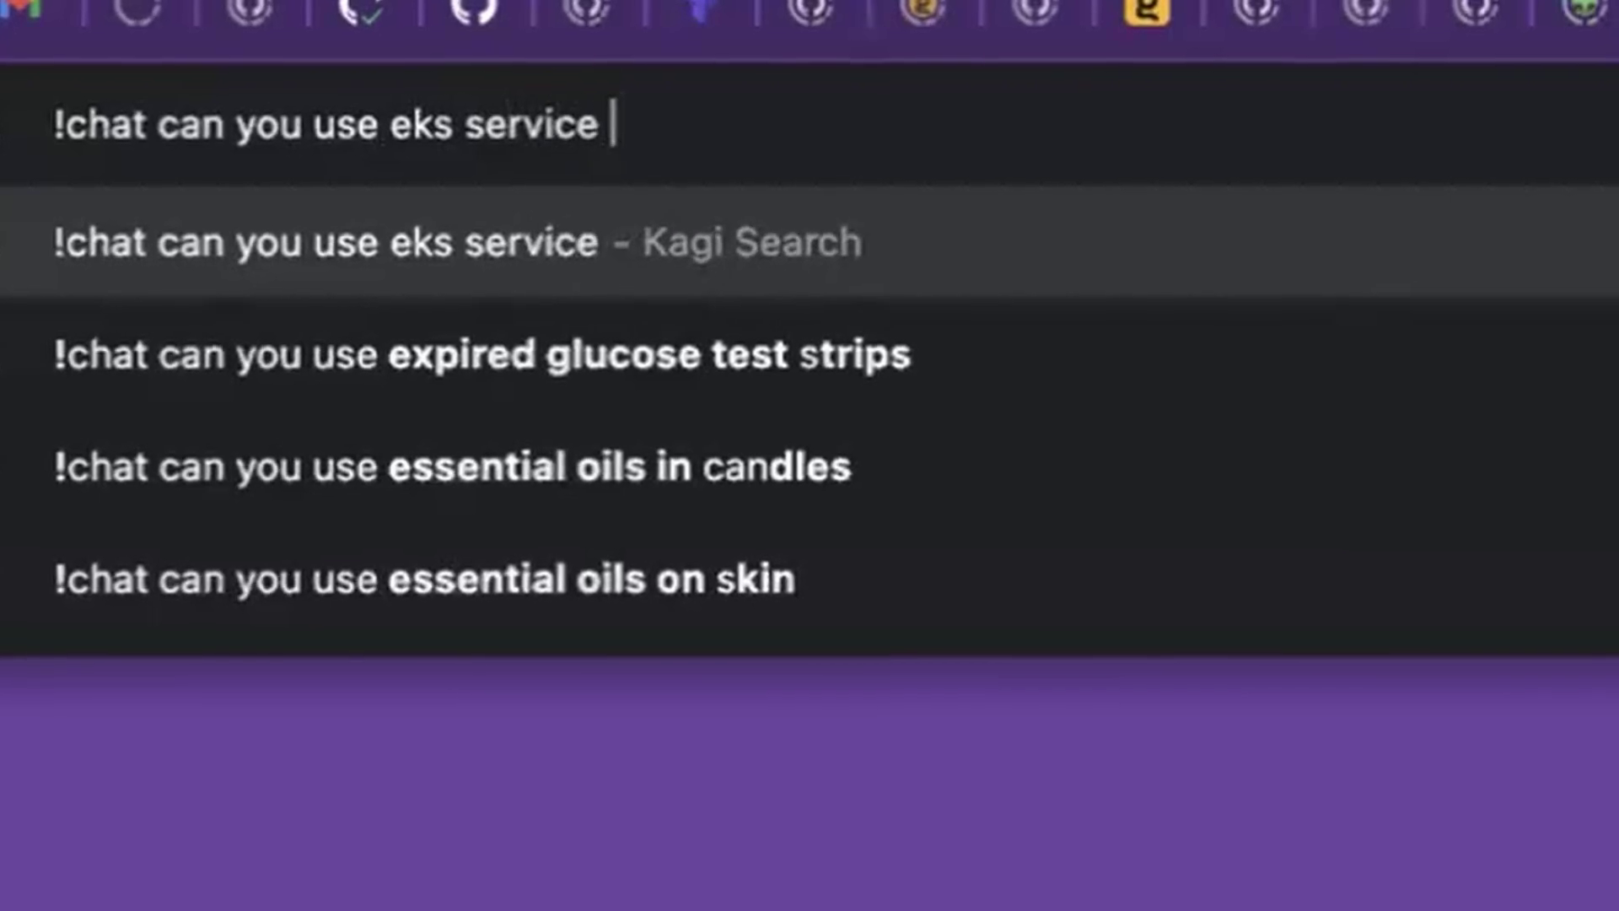
type("accounts to give permissions")
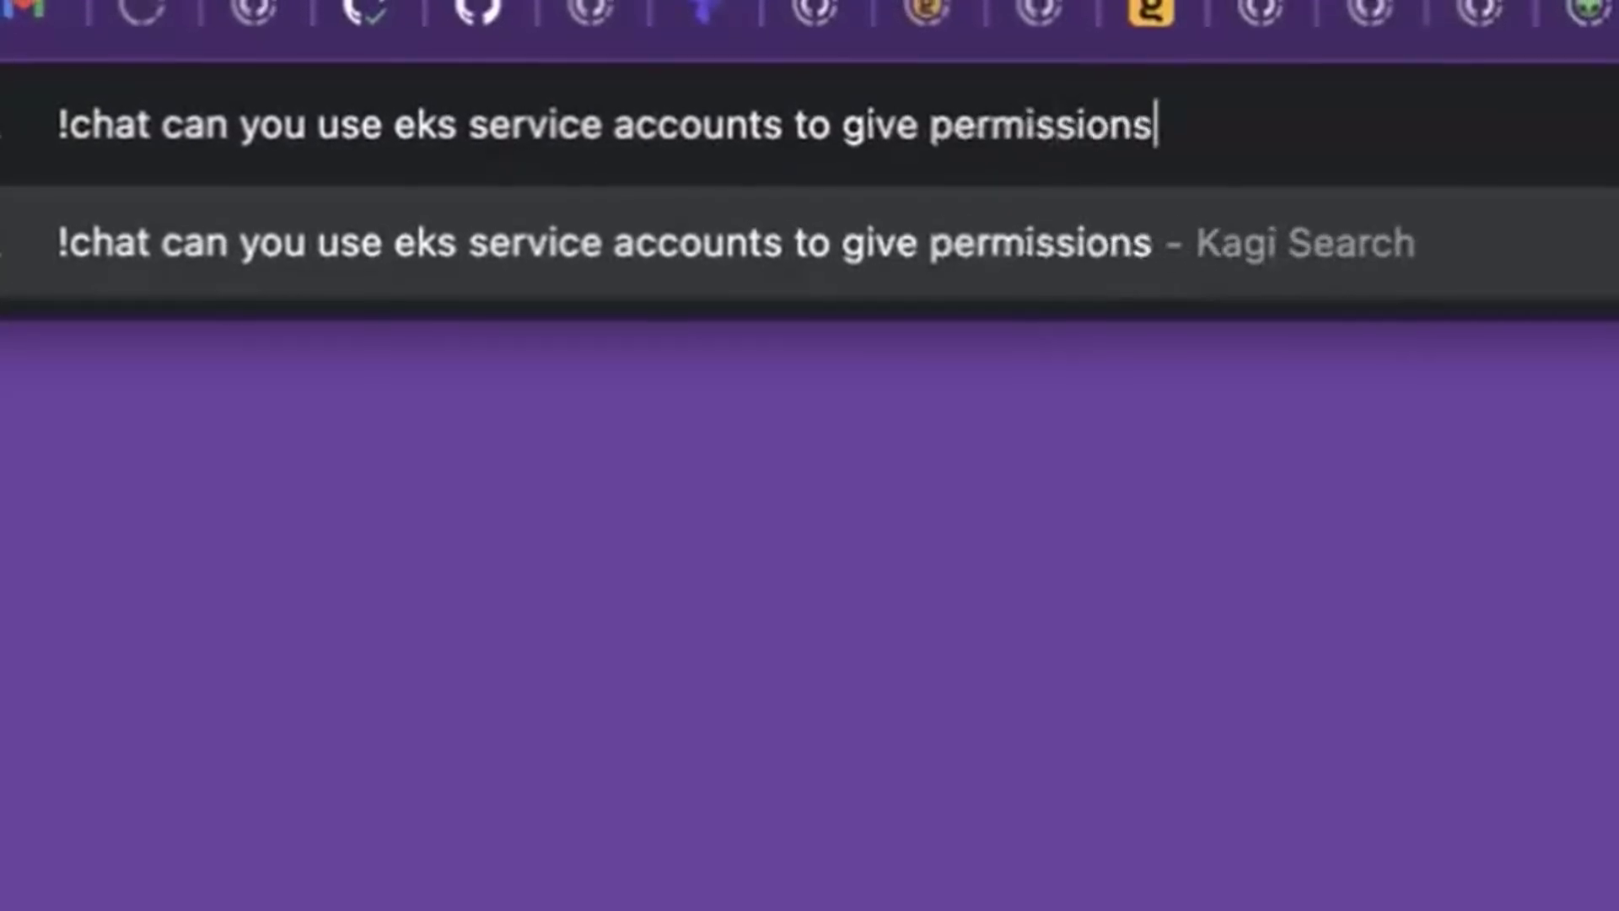
type(" to ")
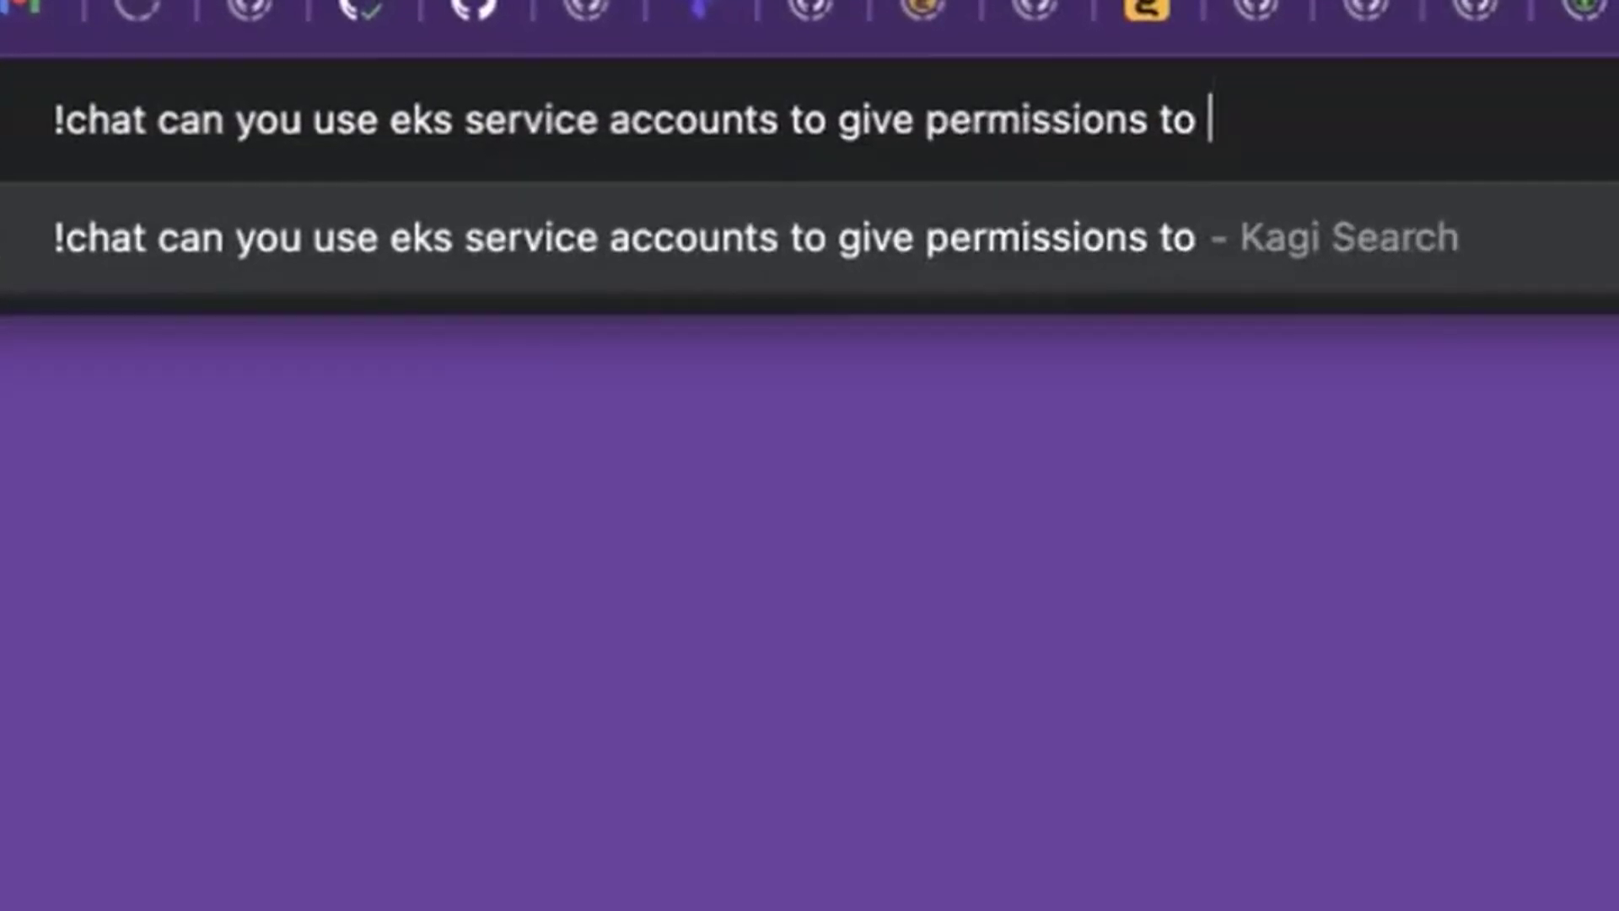
type("s3")
key("Return")
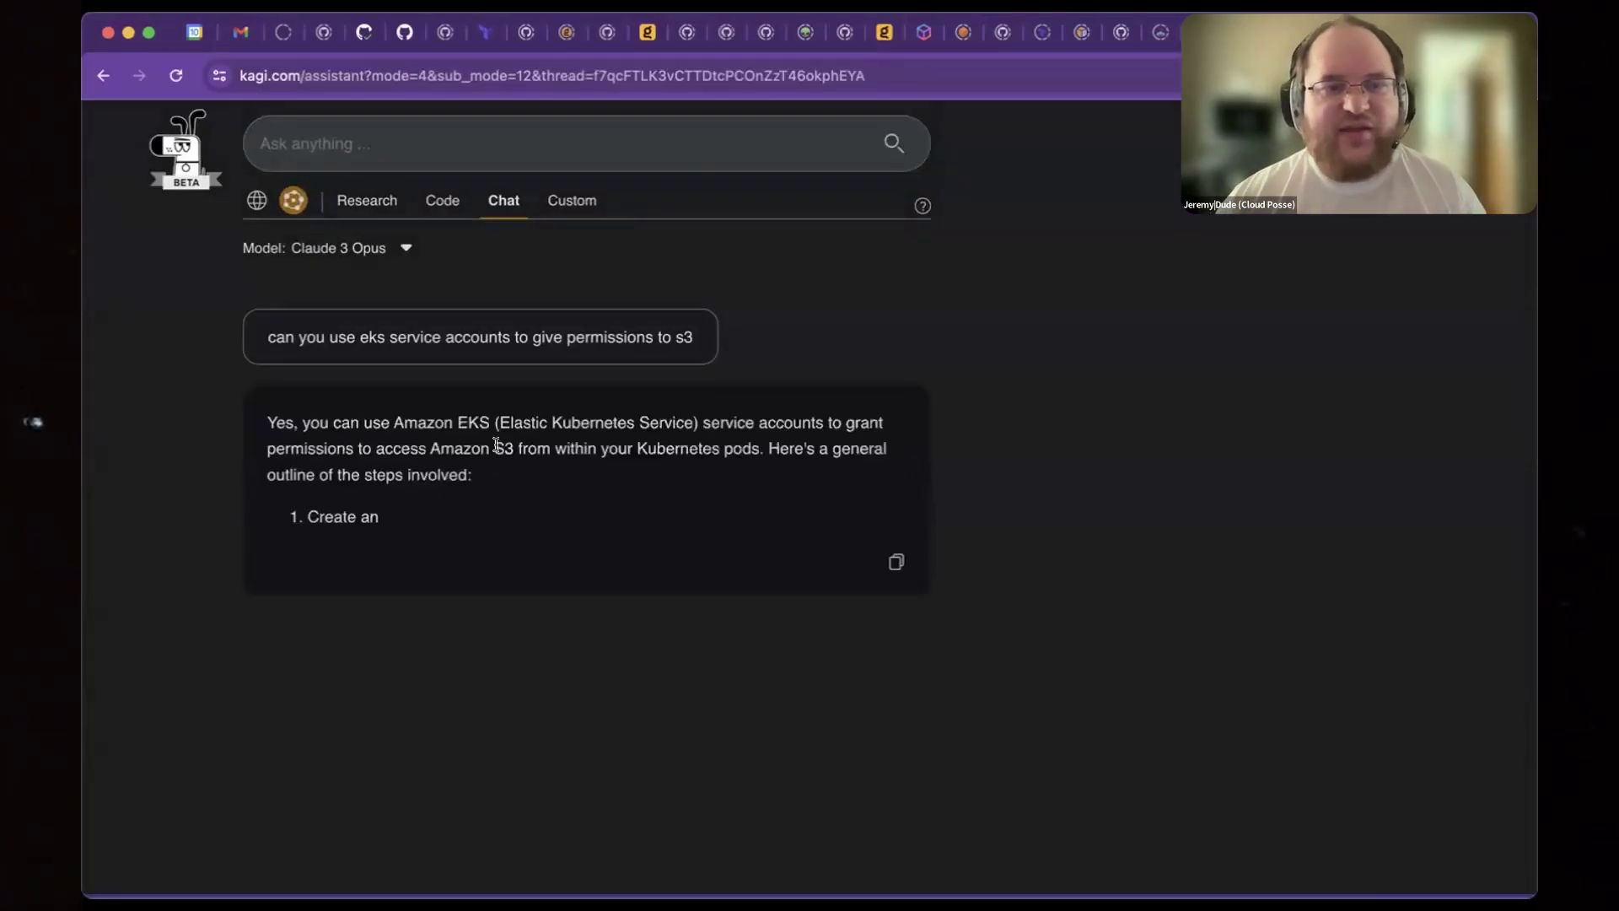
- Browse the Assistant's AI model list, keep Claude 3 Opus, and review the EKS/S3 answer
left_click(402, 251)
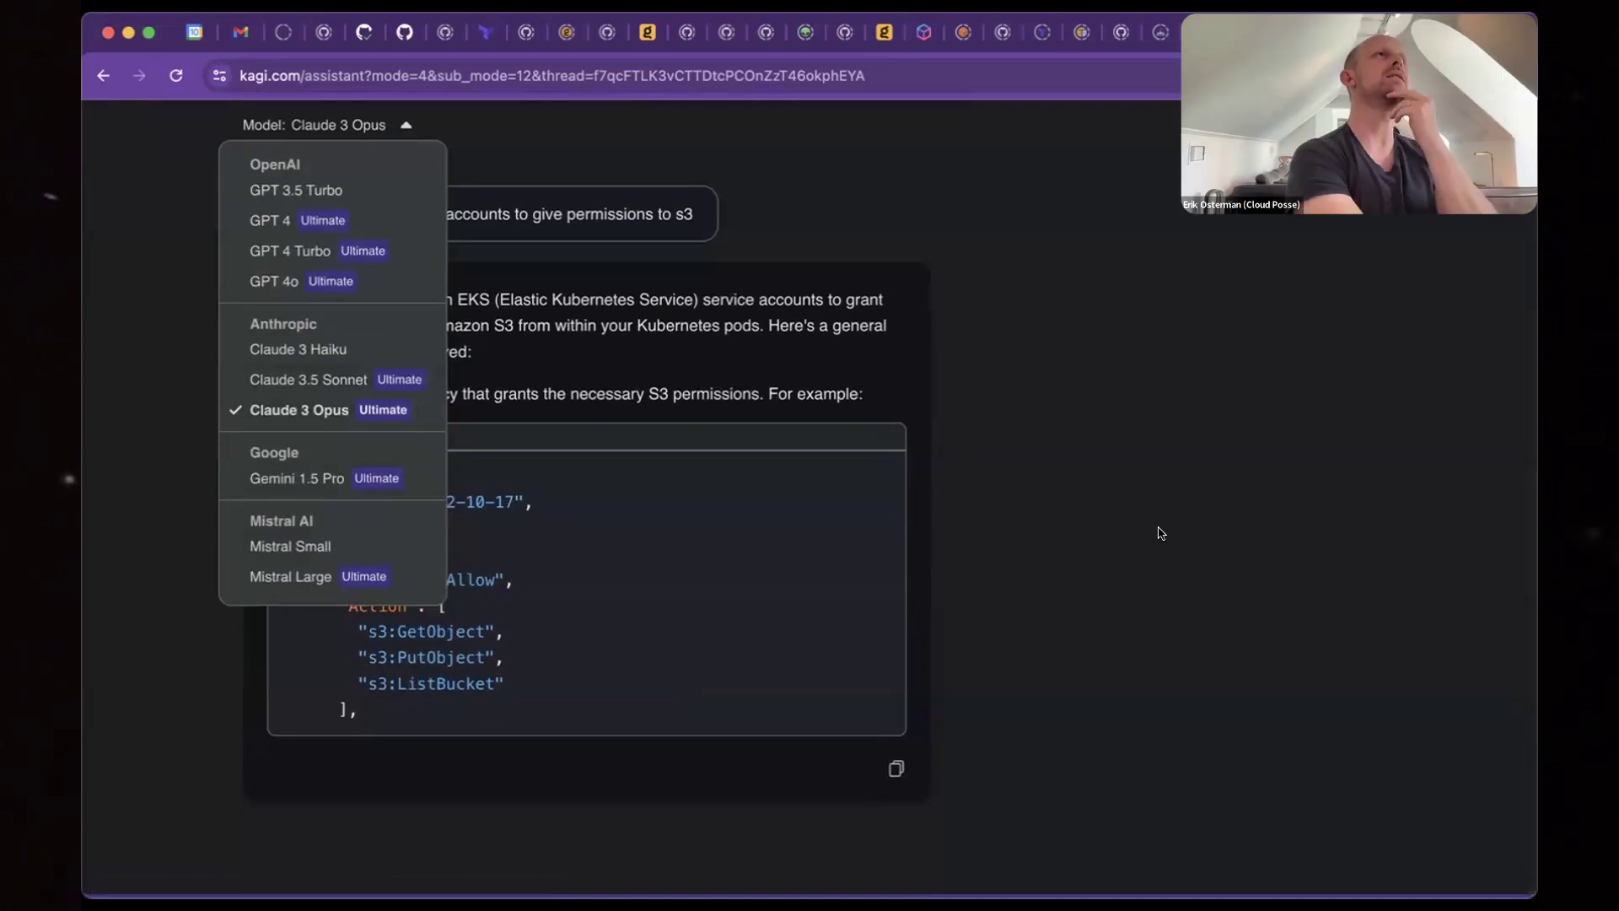
left_click(1146, 530)
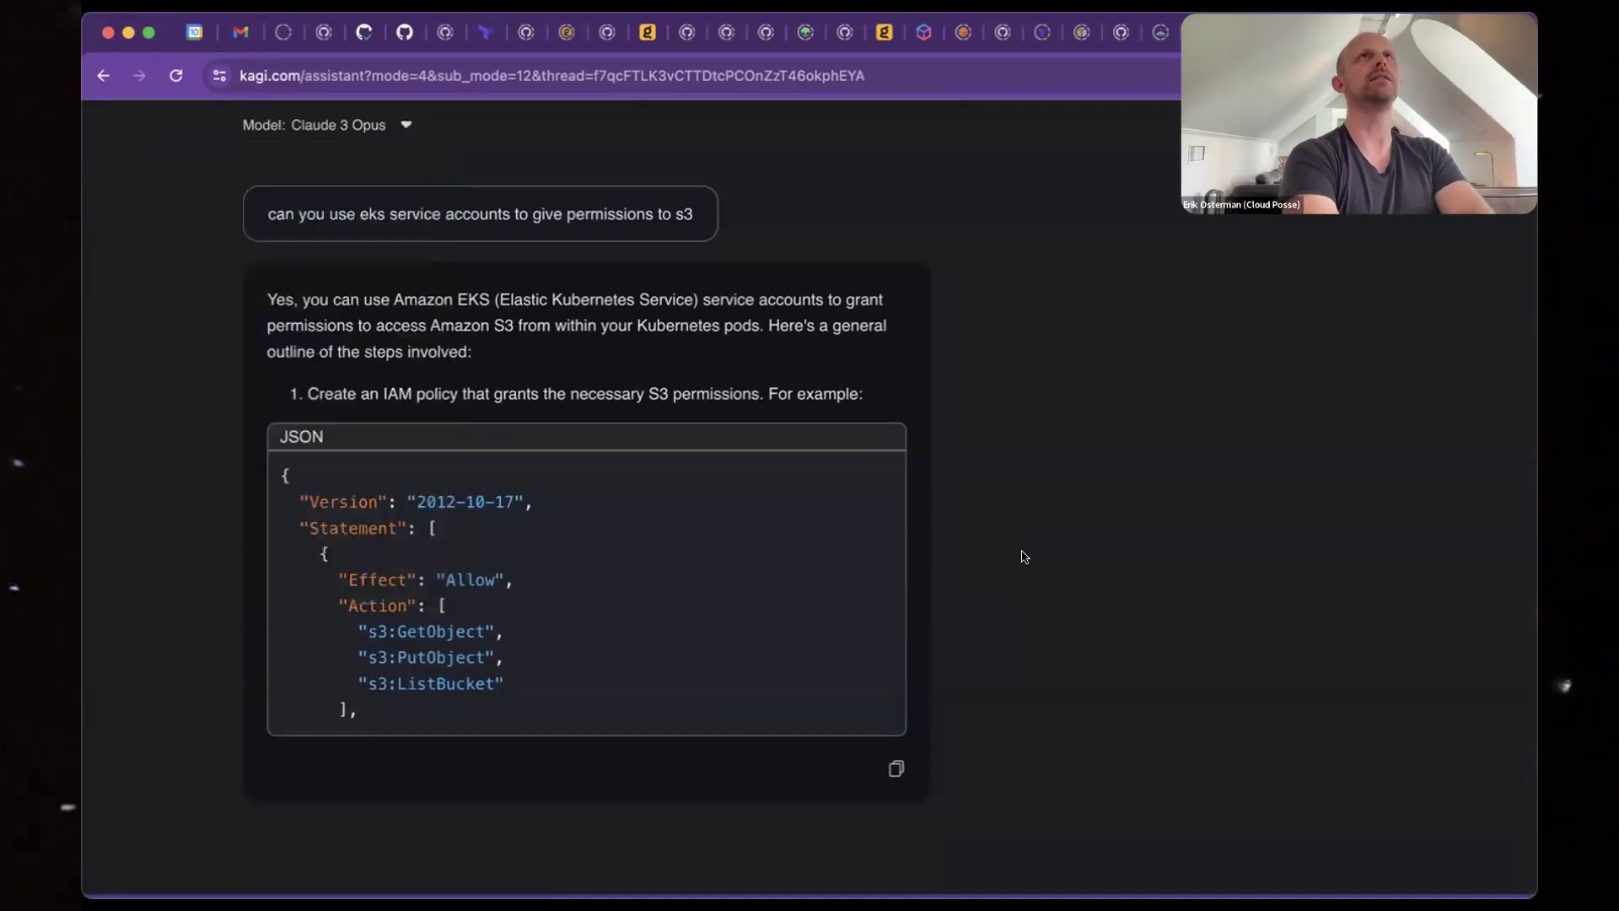
scroll(1117, 351, "up", 3)
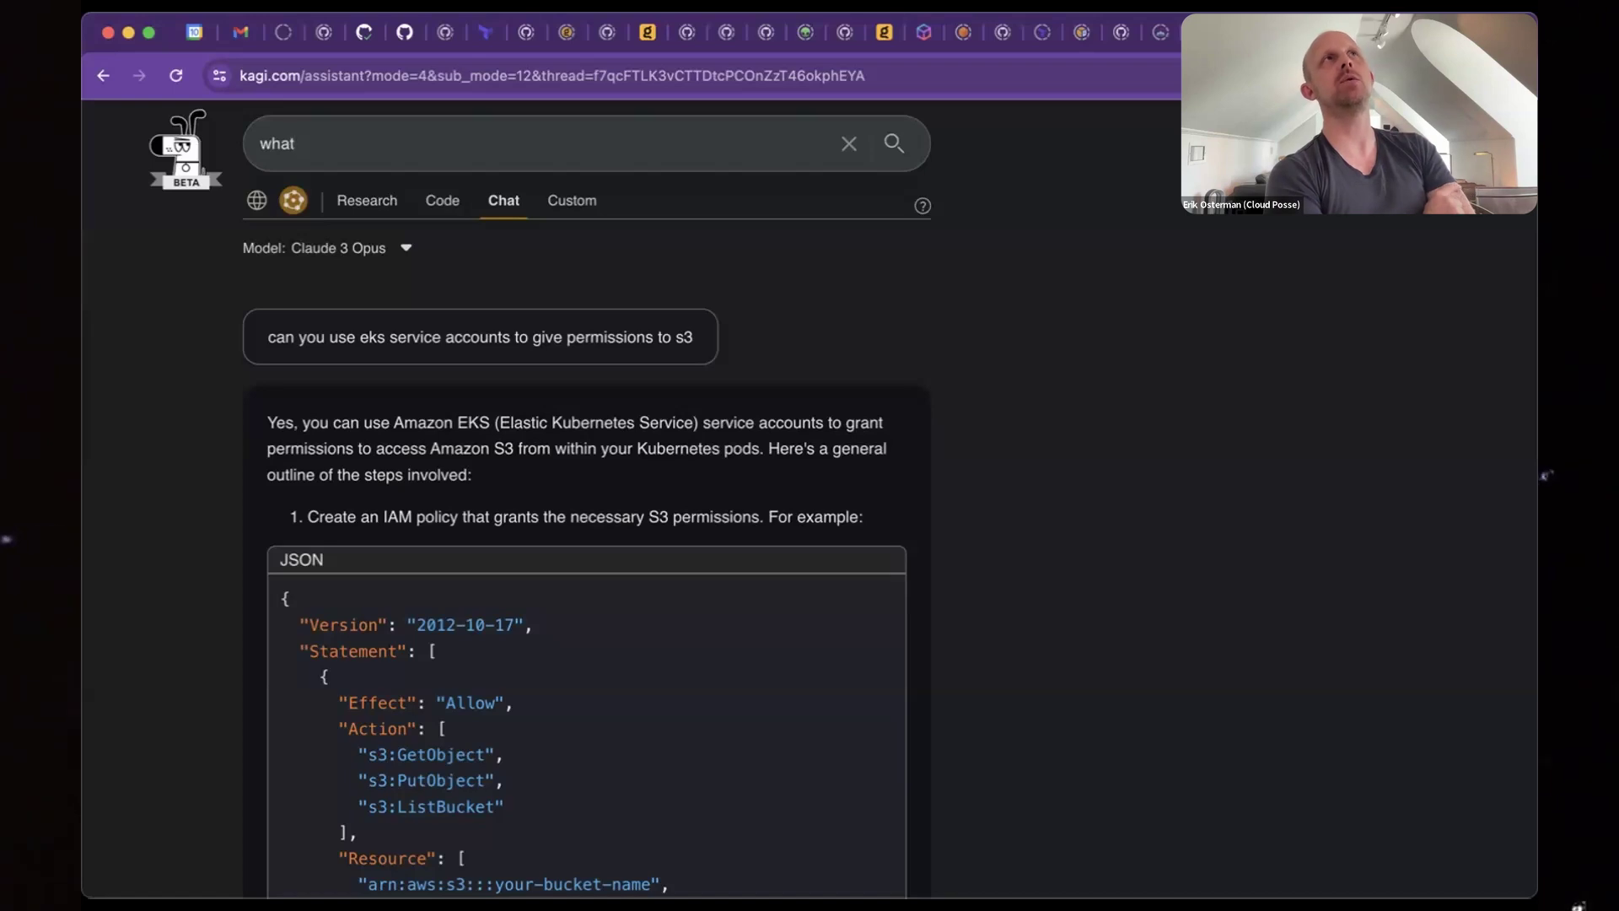
type("'s the")
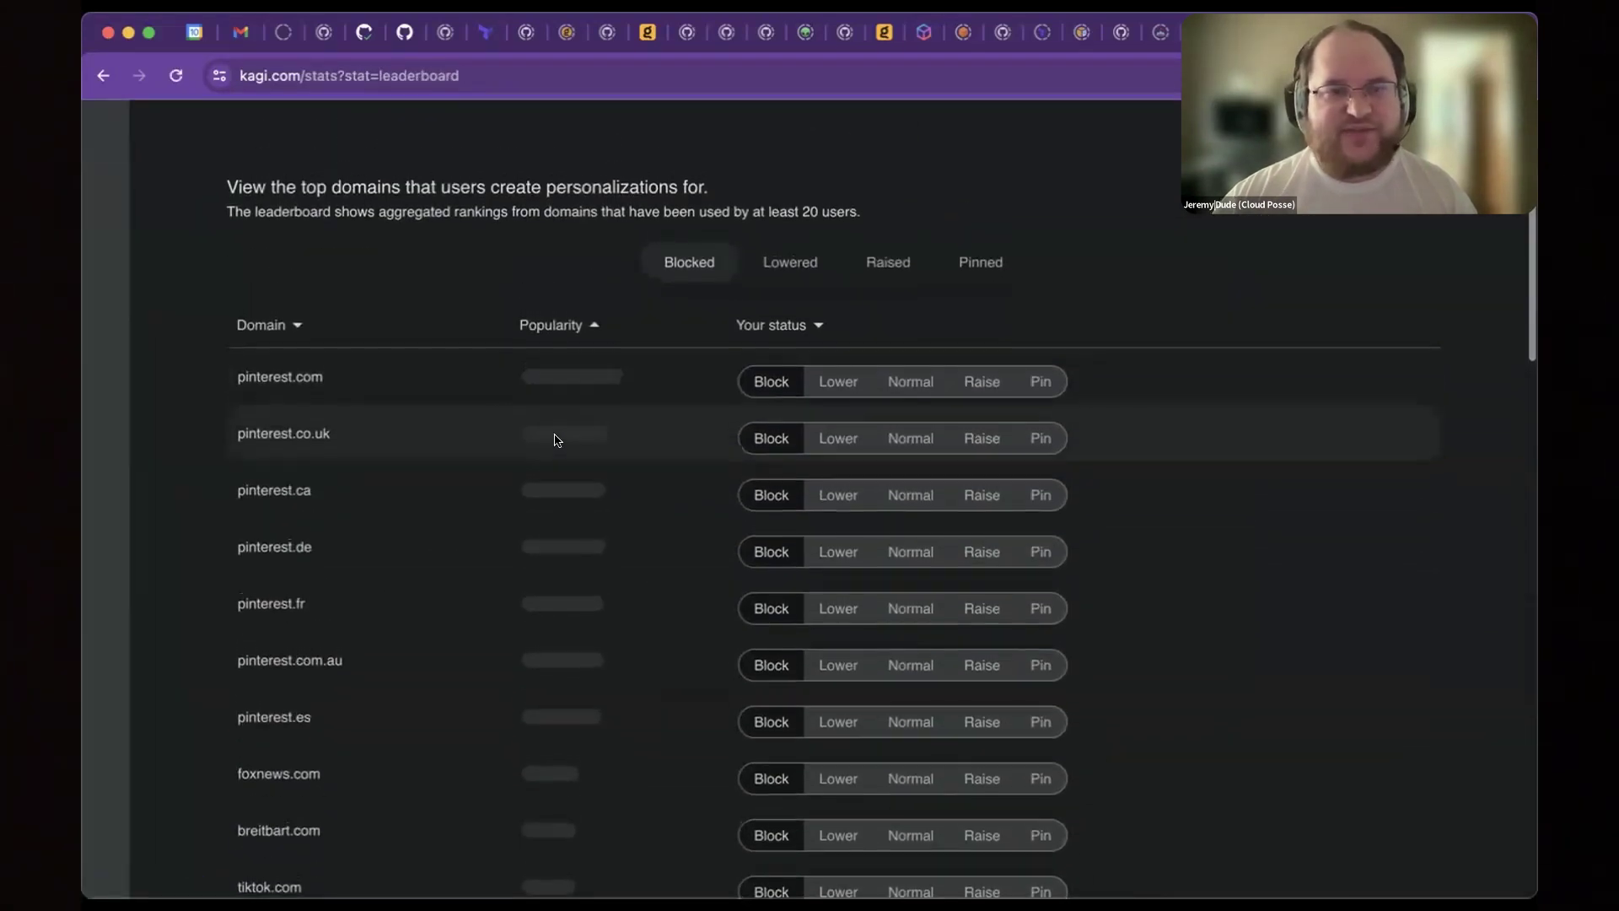
- Scroll through the leaderboard's Blocked domains list headed by pinterest.com
scroll(403, 631, "up", 1)
scroll(402, 630, "up", 2)
scroll(398, 632, "down", 5)
scroll(413, 523, "down", 9)
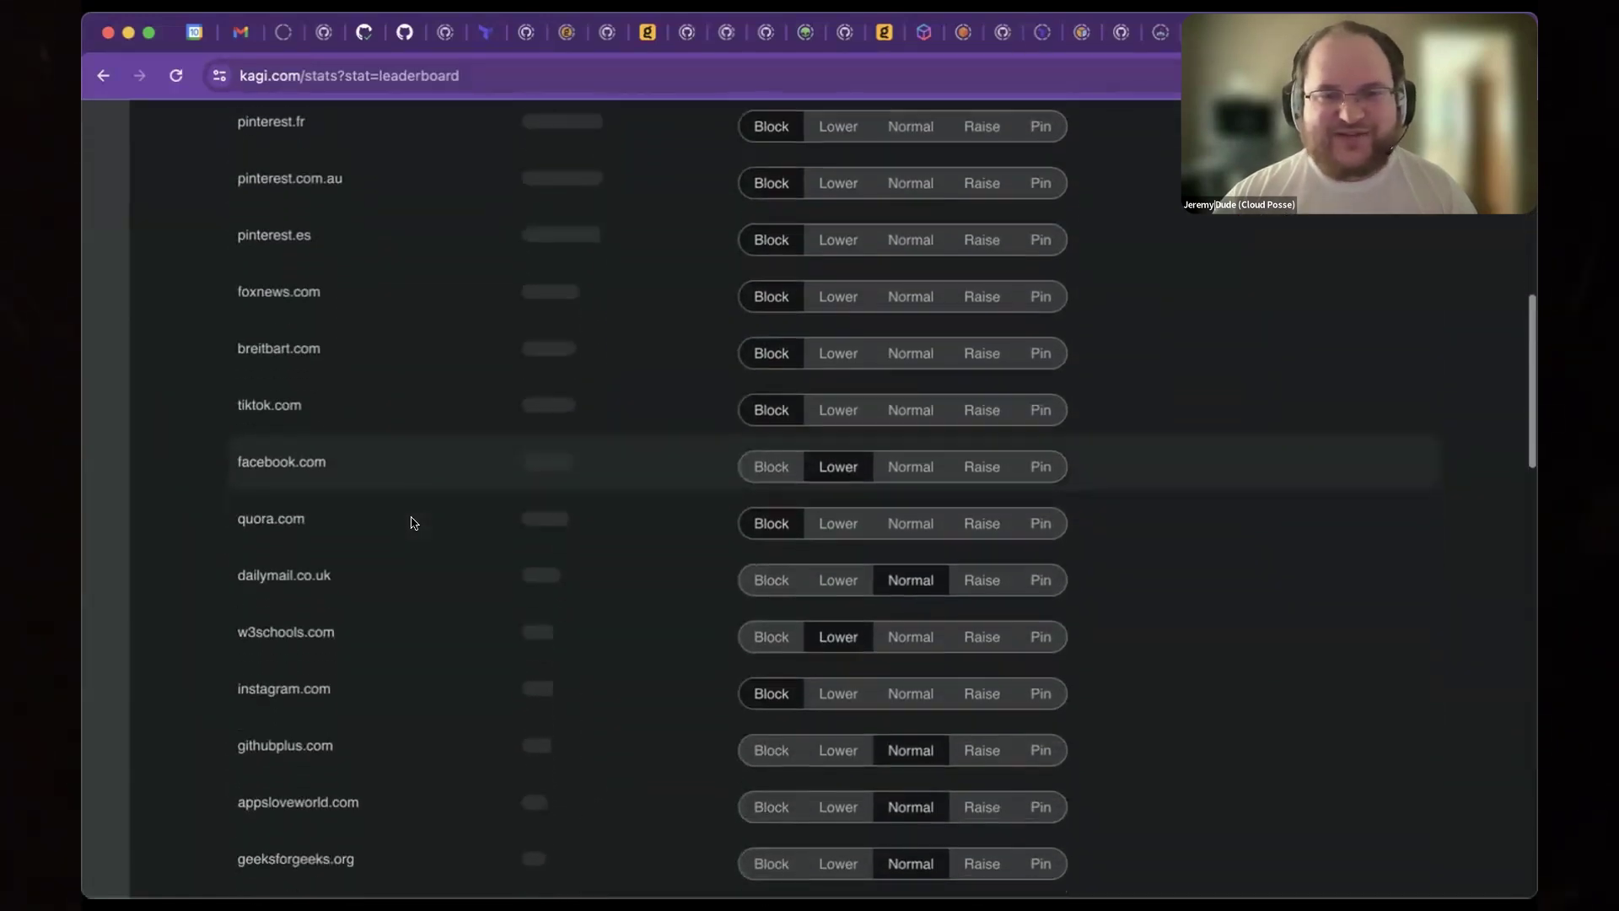
scroll(404, 416, "down", 8)
scroll(403, 416, "down", 4)
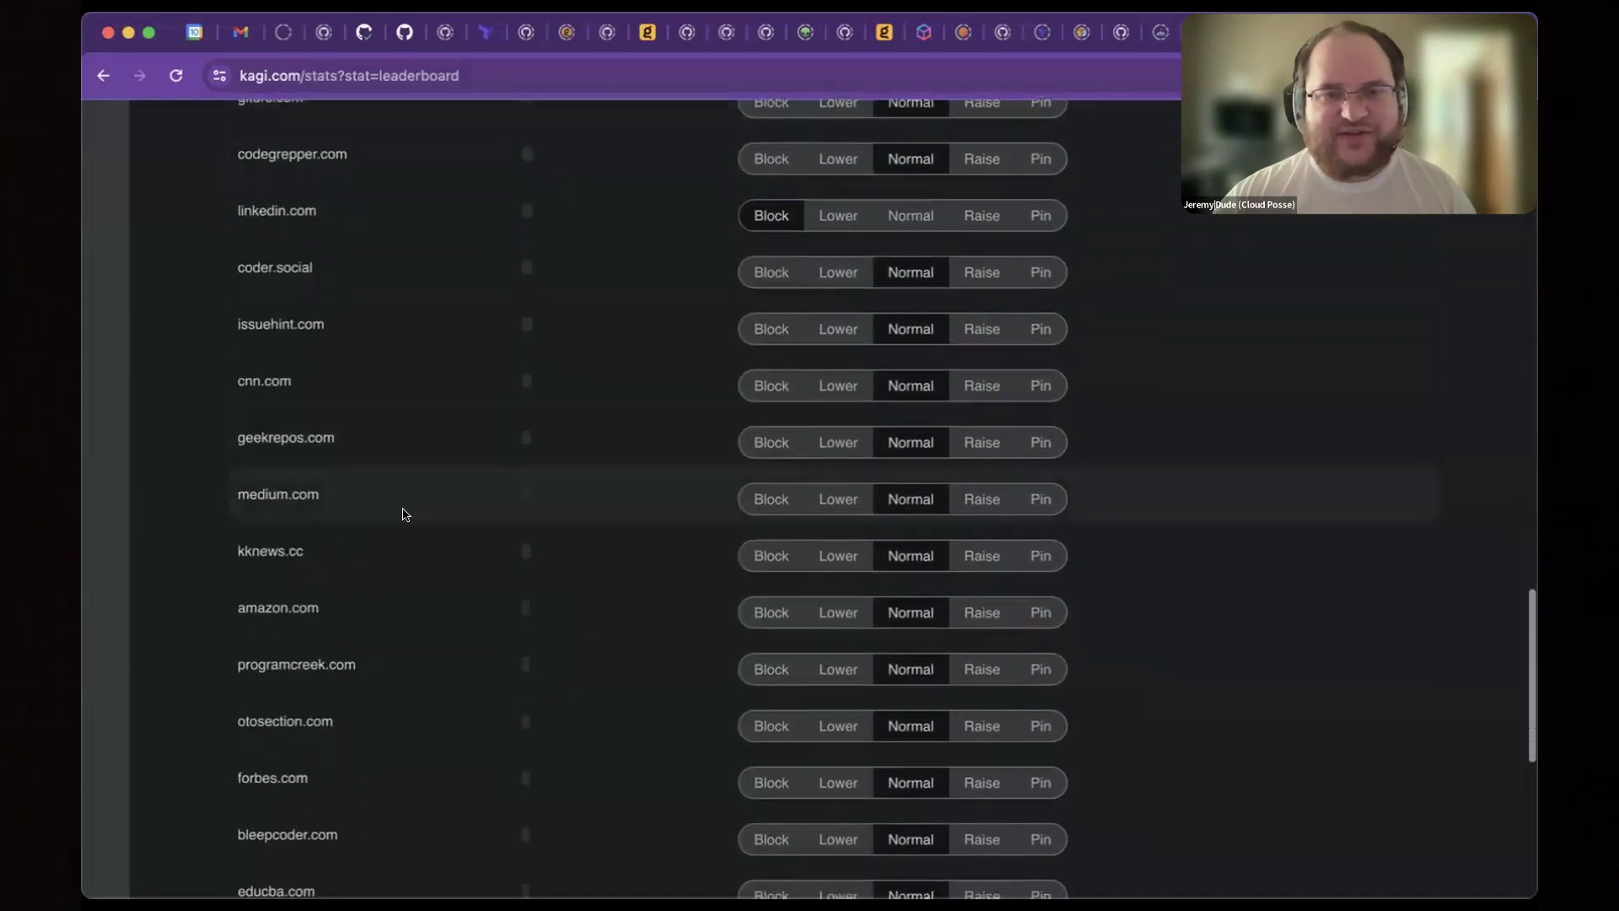
scroll(403, 515, "up", 6)
scroll(405, 515, "down", 6)
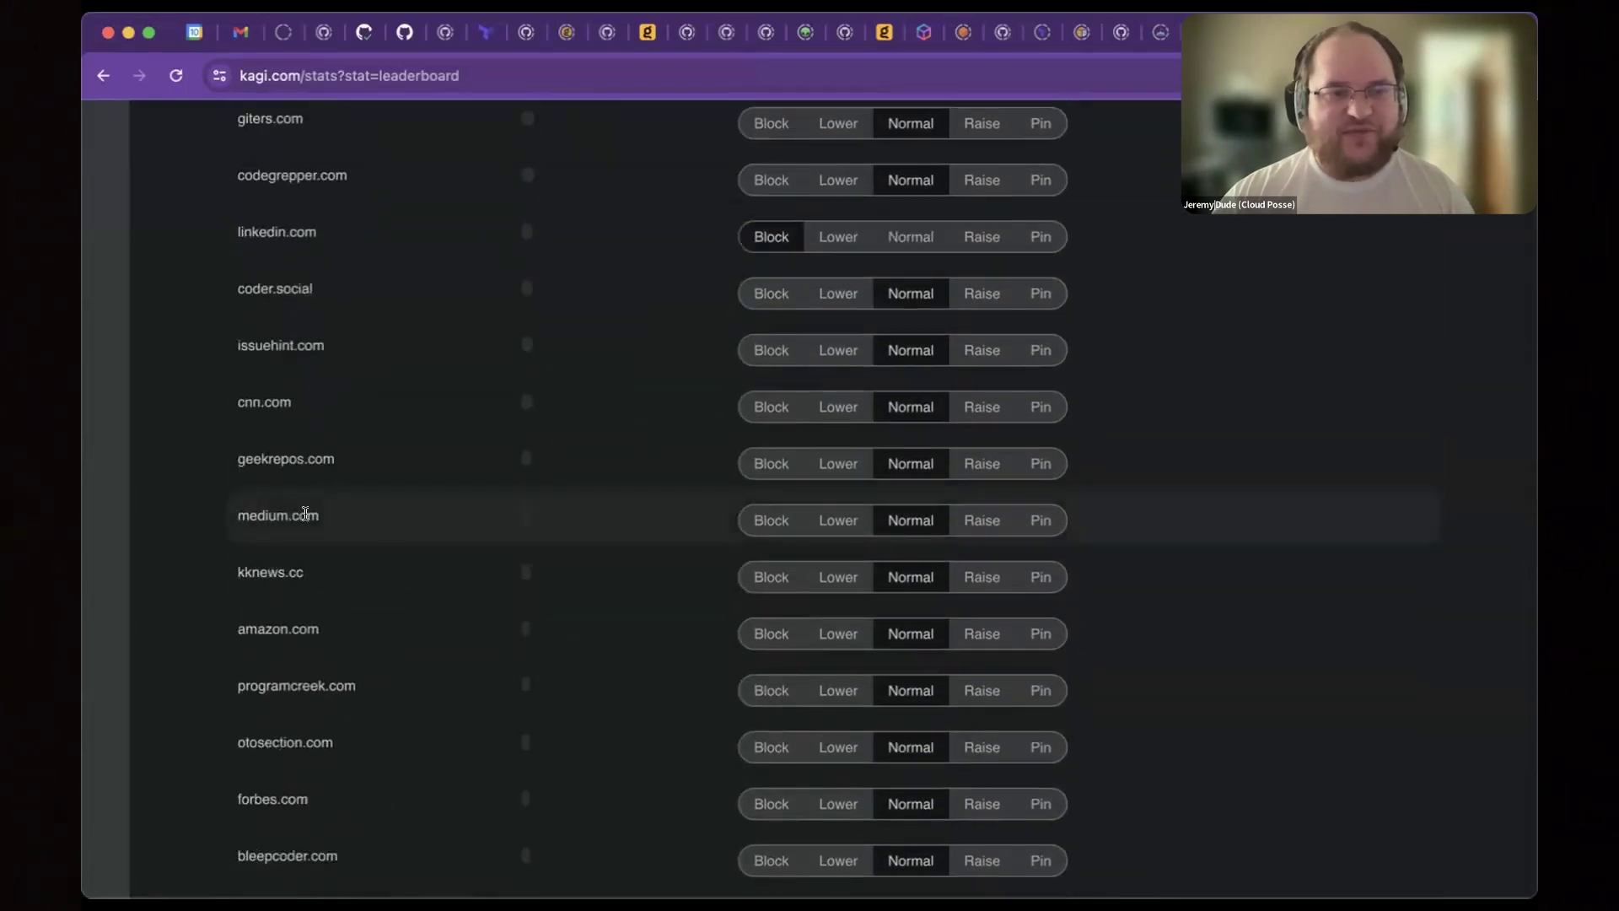
scroll(542, 549, "up", 15)
scroll(542, 549, "up", 10)
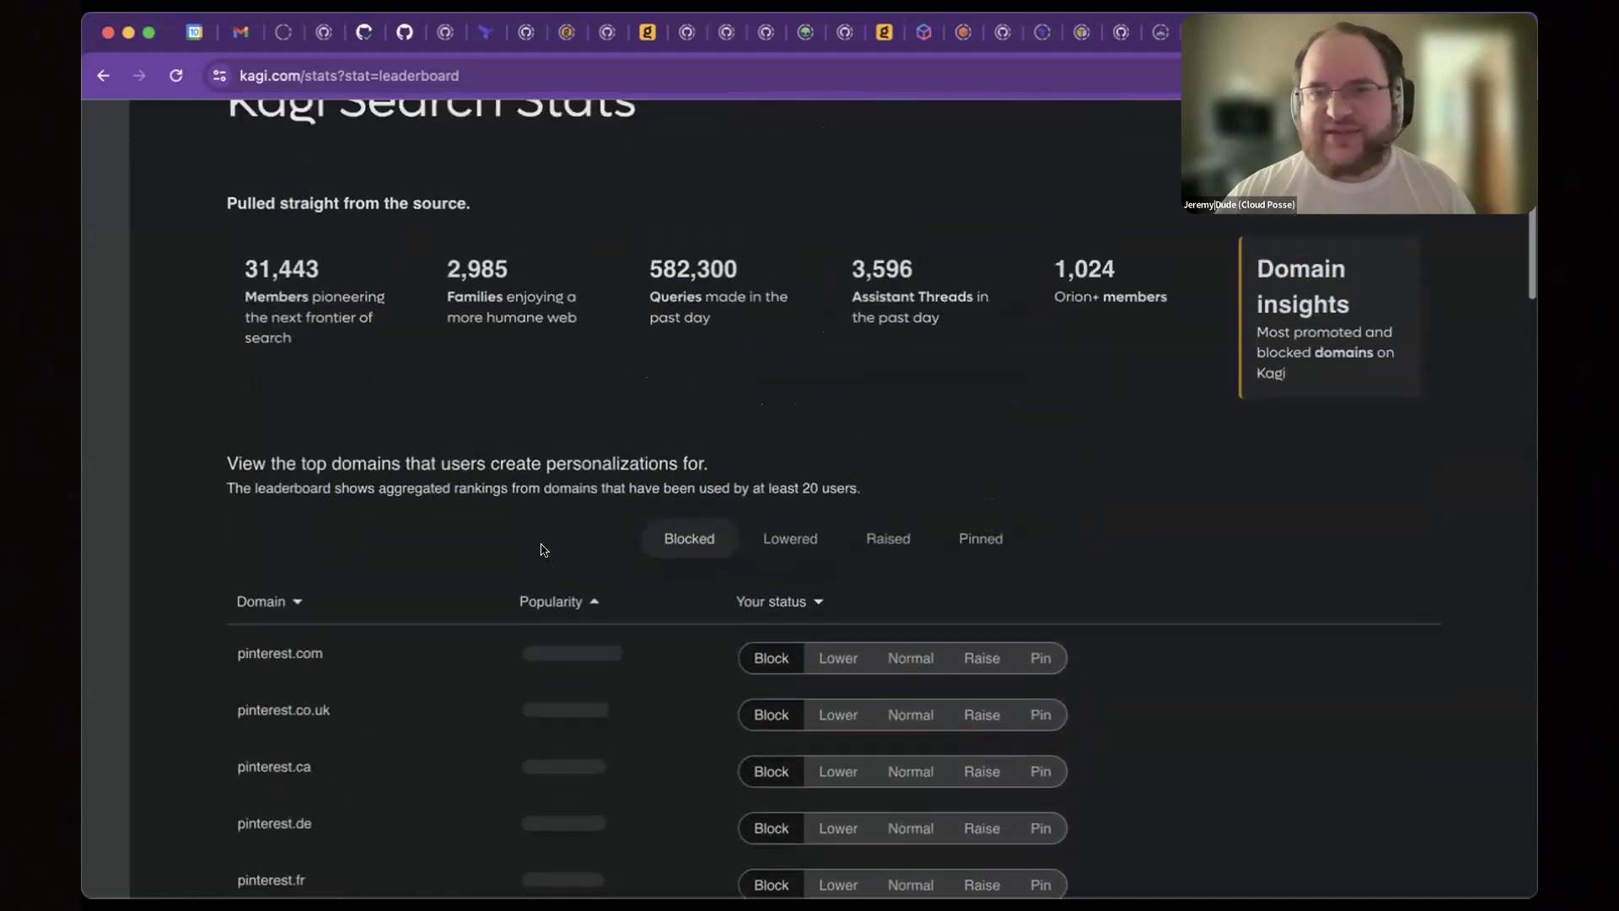
- View the Lowered domains, press a status button on quora.com, then view the Raised domains
left_click(789, 660)
scroll(609, 514, "down", 3)
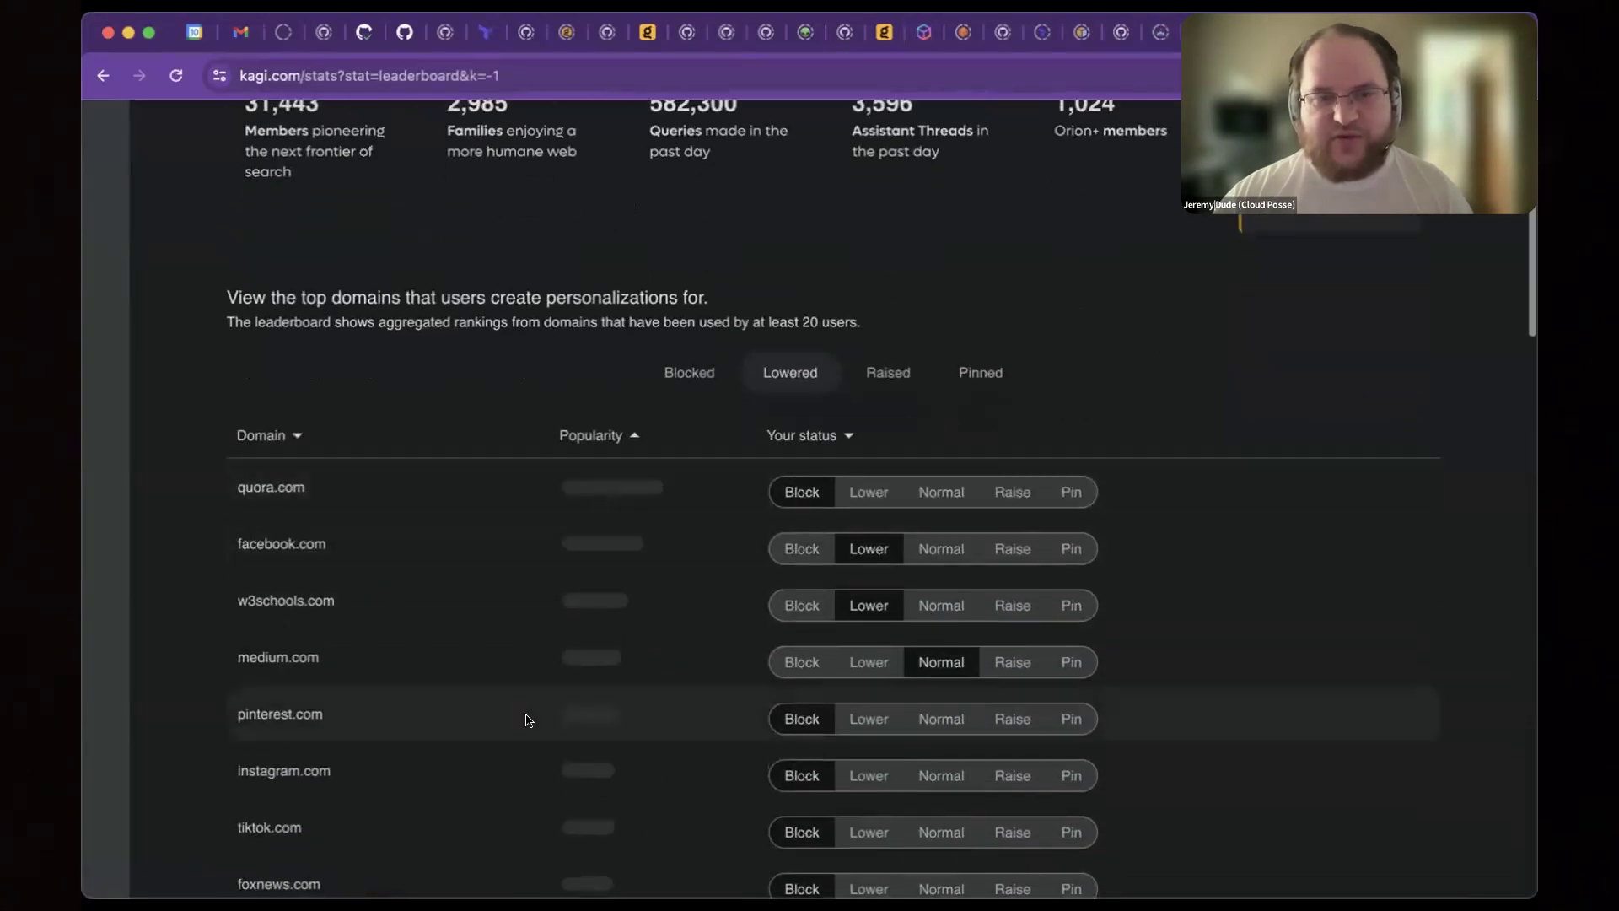
scroll(560, 532, "down", 2)
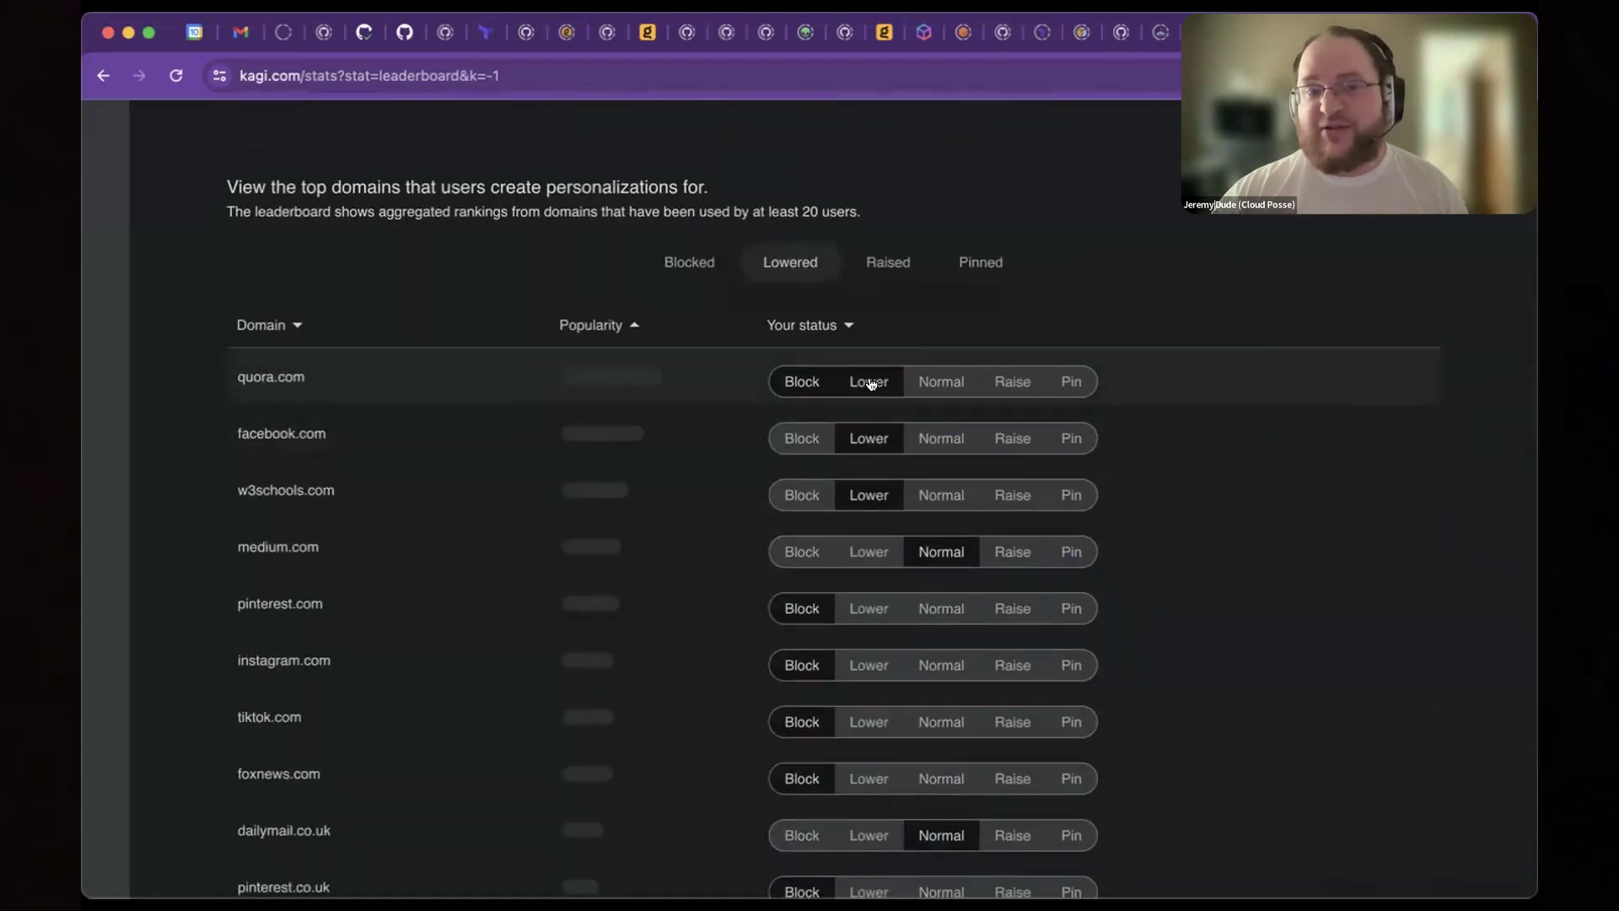
left_click(805, 382)
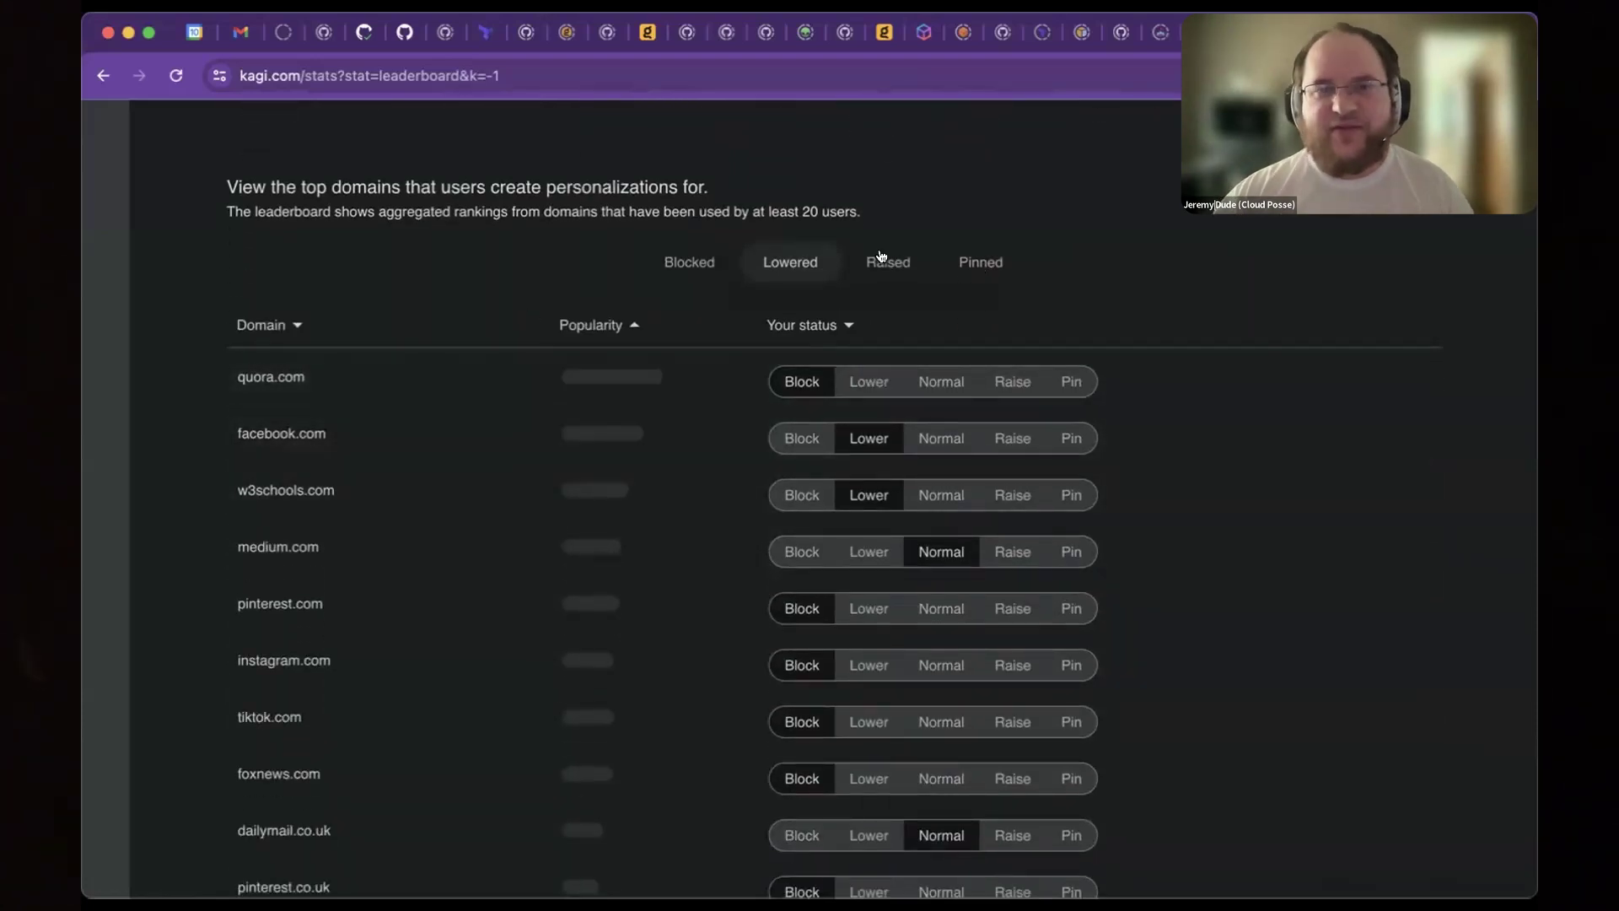
left_click(880, 255)
scroll(472, 439, "down", 6)
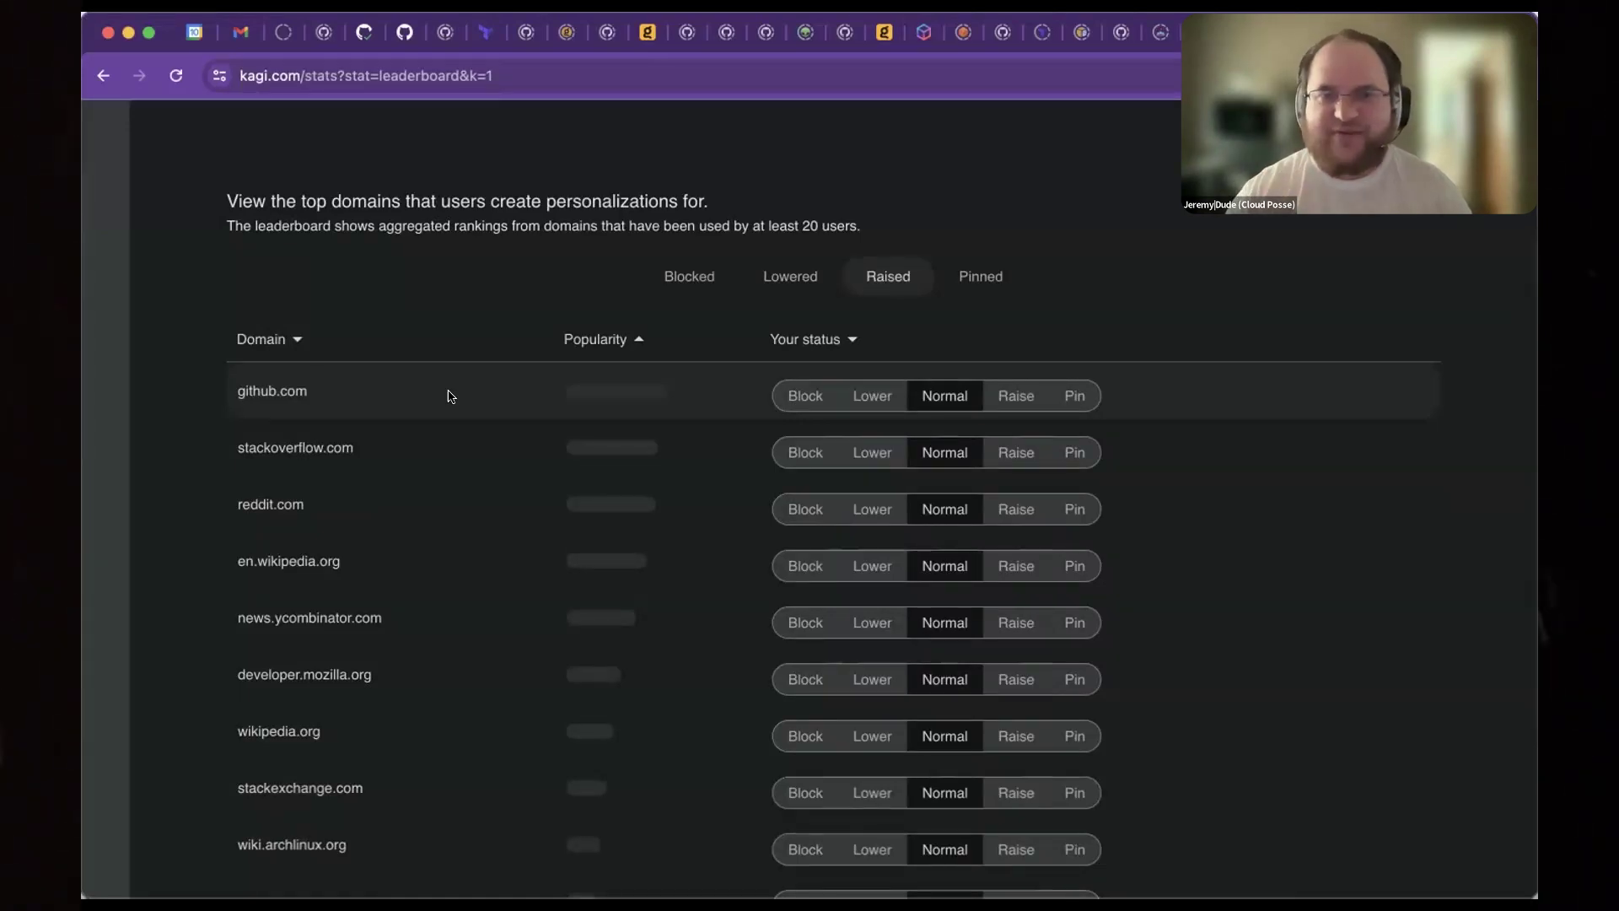
scroll(449, 396, "up", 5)
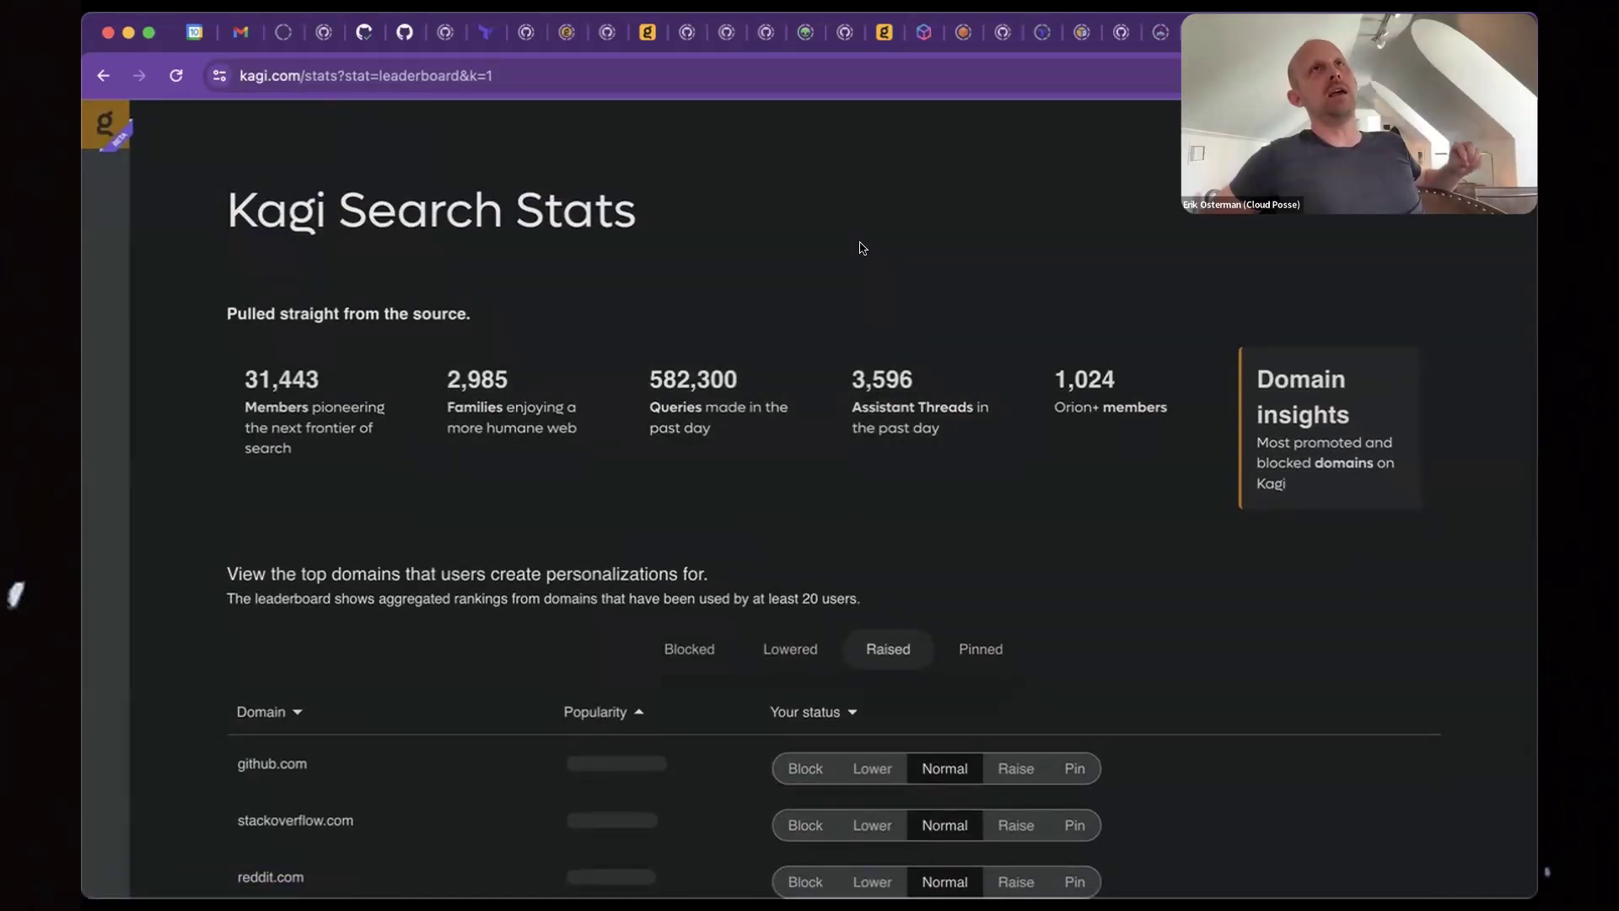
- Return to Settings > Personalized Results and open the AI settings section
key("super+bracketleft")
key("super+bracketleft")
key("super+bracketleft")
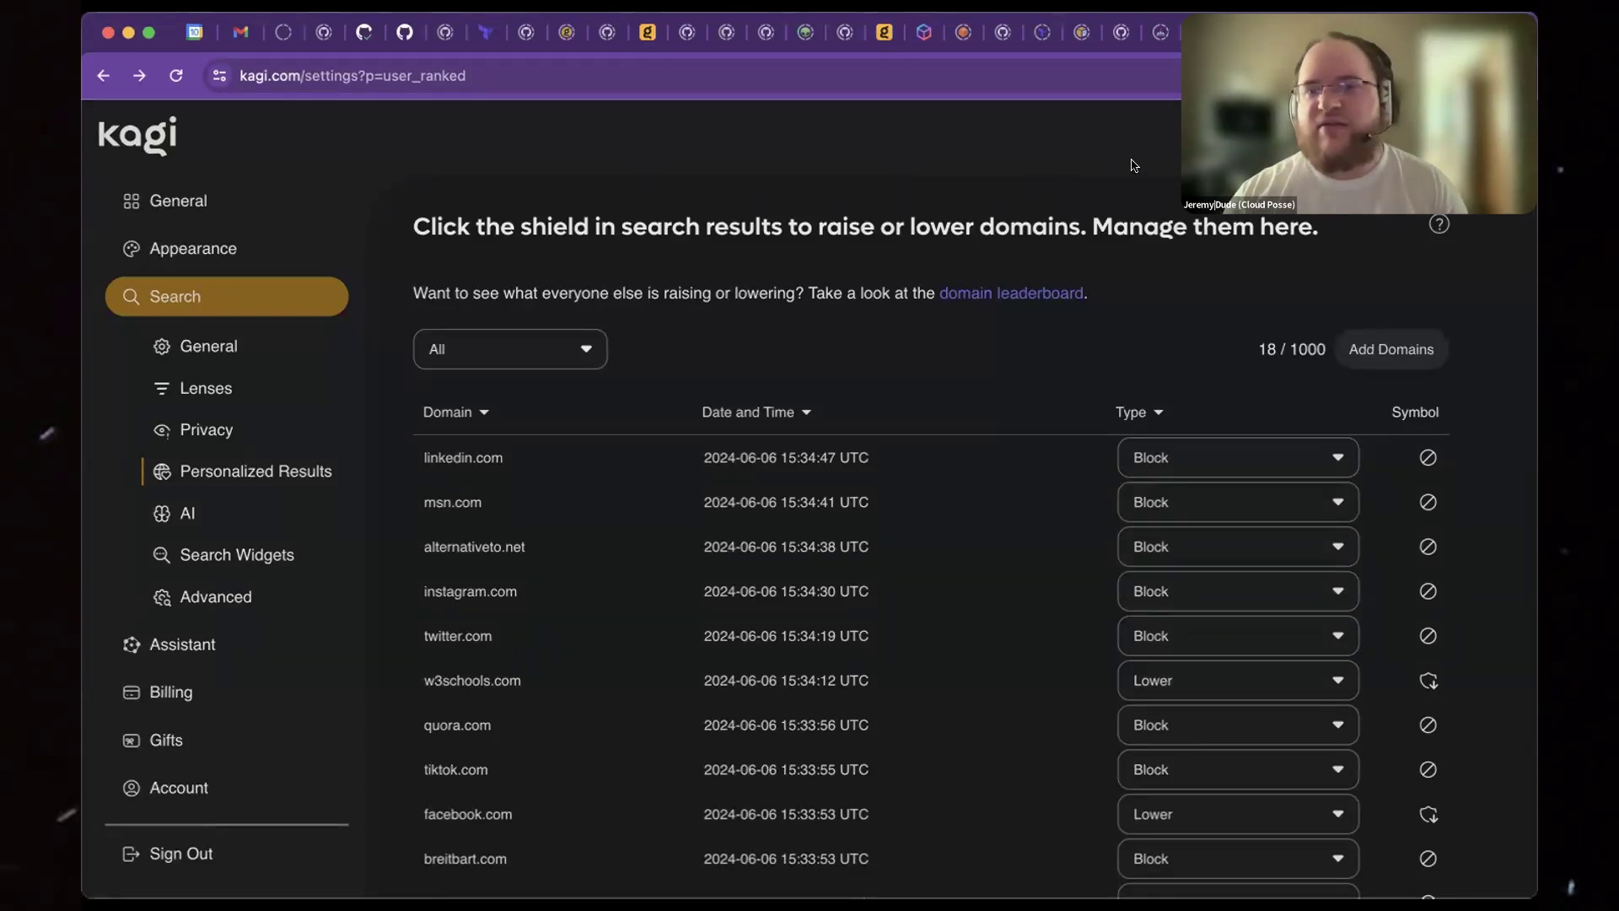
left_click(161, 513)
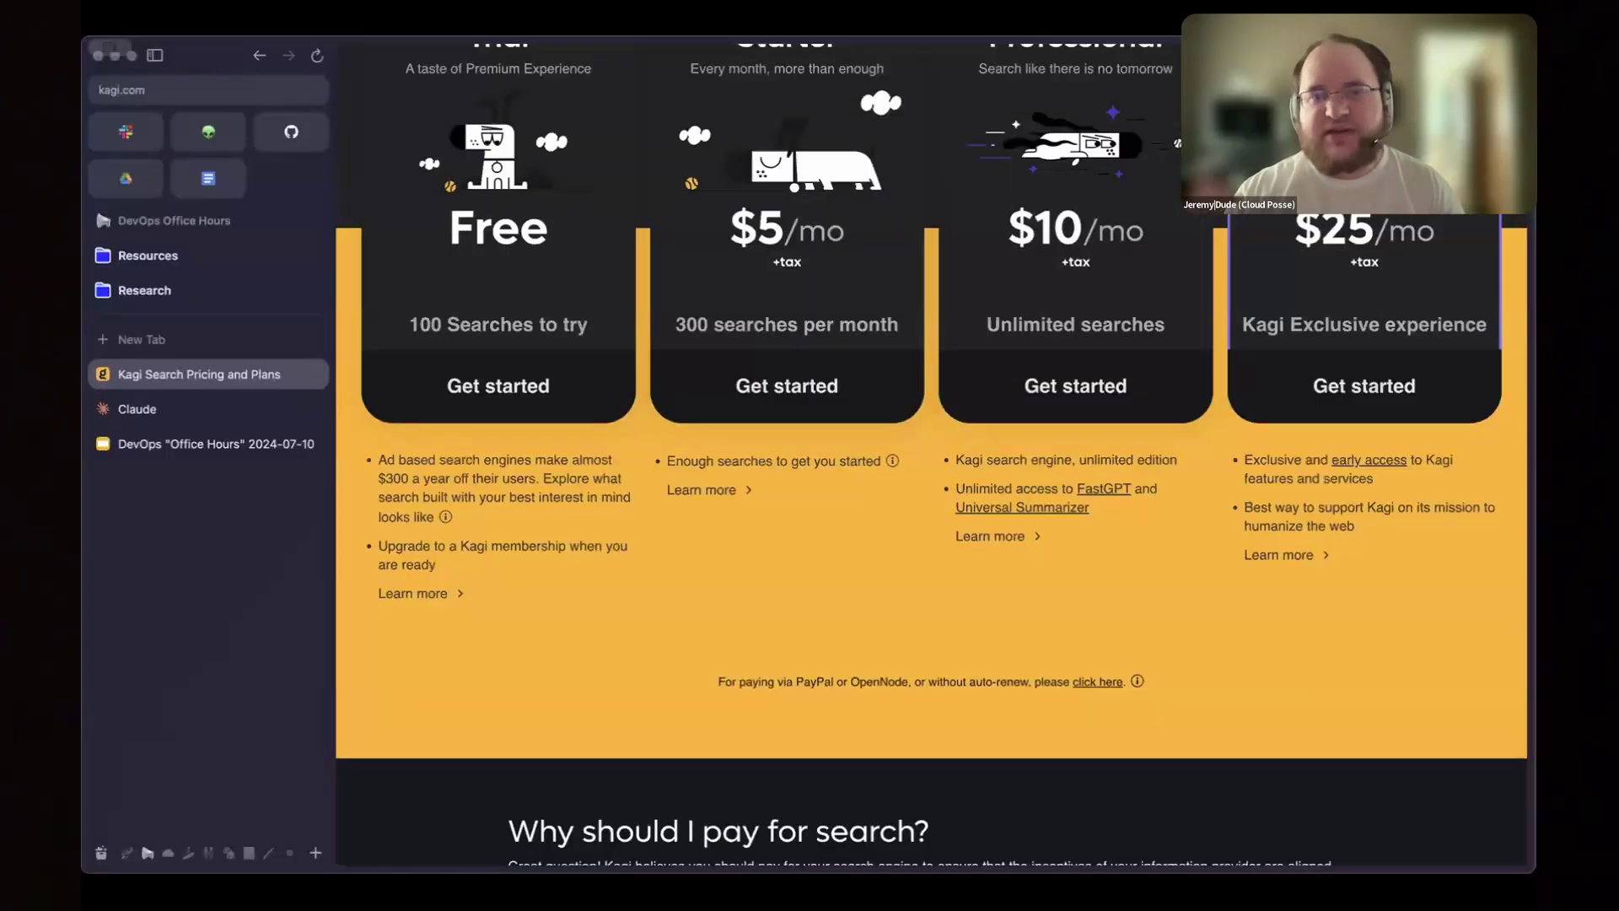
- Switch to the DevOps "Office Hours" 2024-07-10 deck and show slide 9, Book a Call, Today!
left_click(215, 444)
left_click(432, 632)
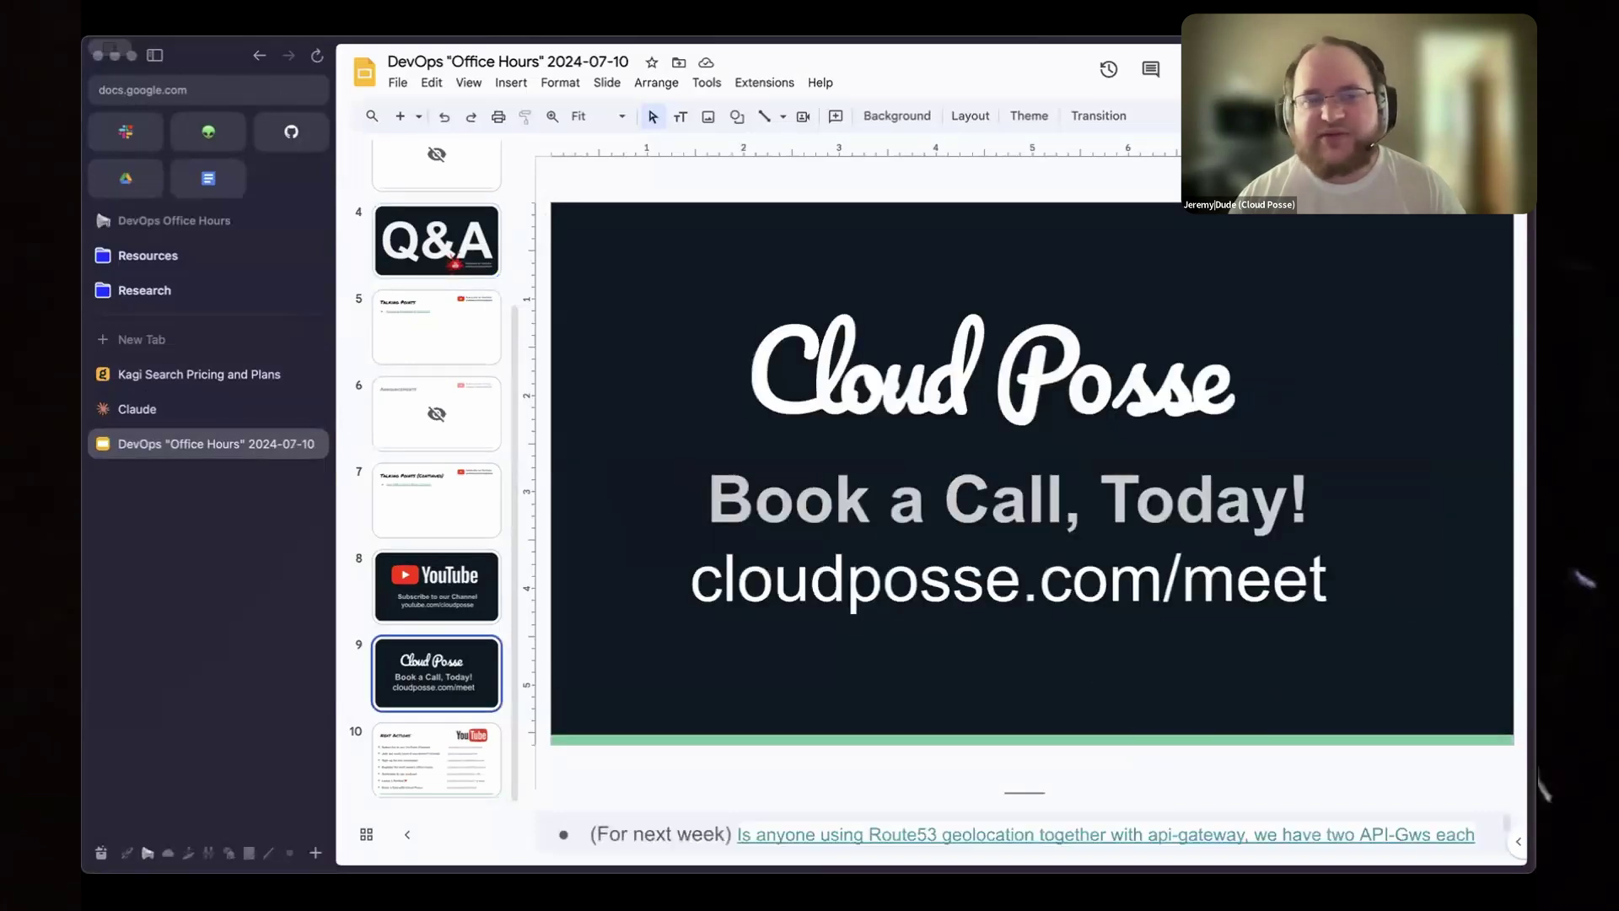